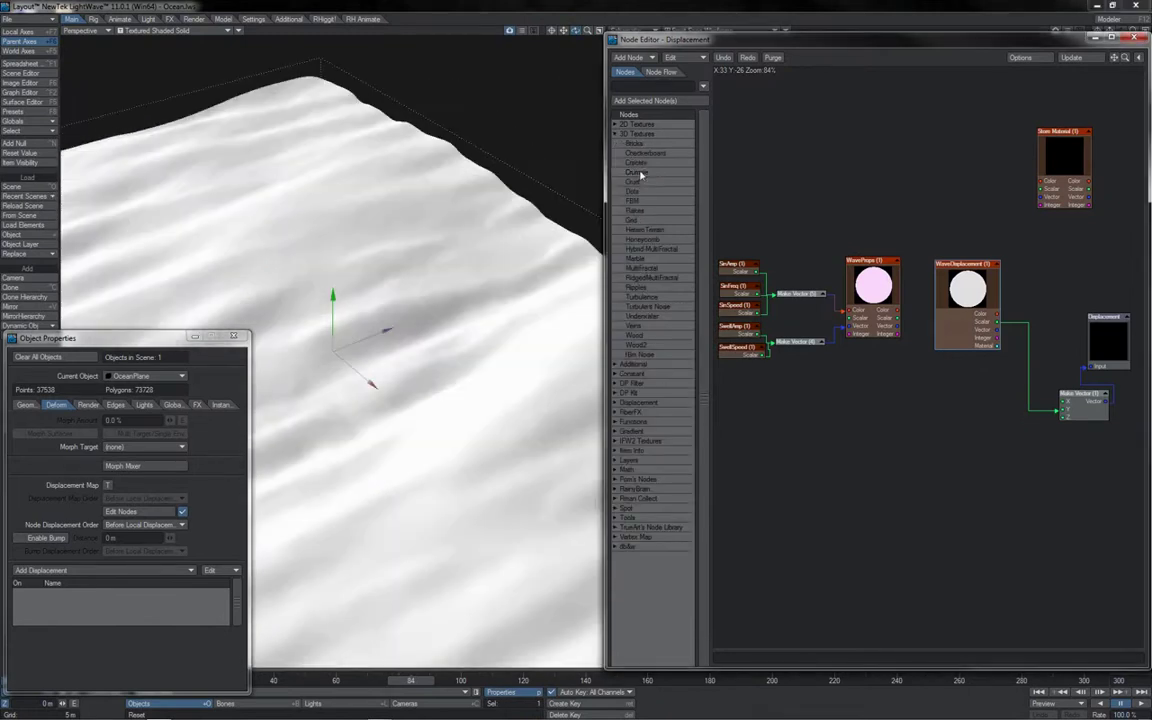
Add a Crumple texture node below WaveDisplacement and connect its Alpha output to the Y input of Make Vector
double_click(640, 173)
left_click_drag(926, 330, 932, 451)
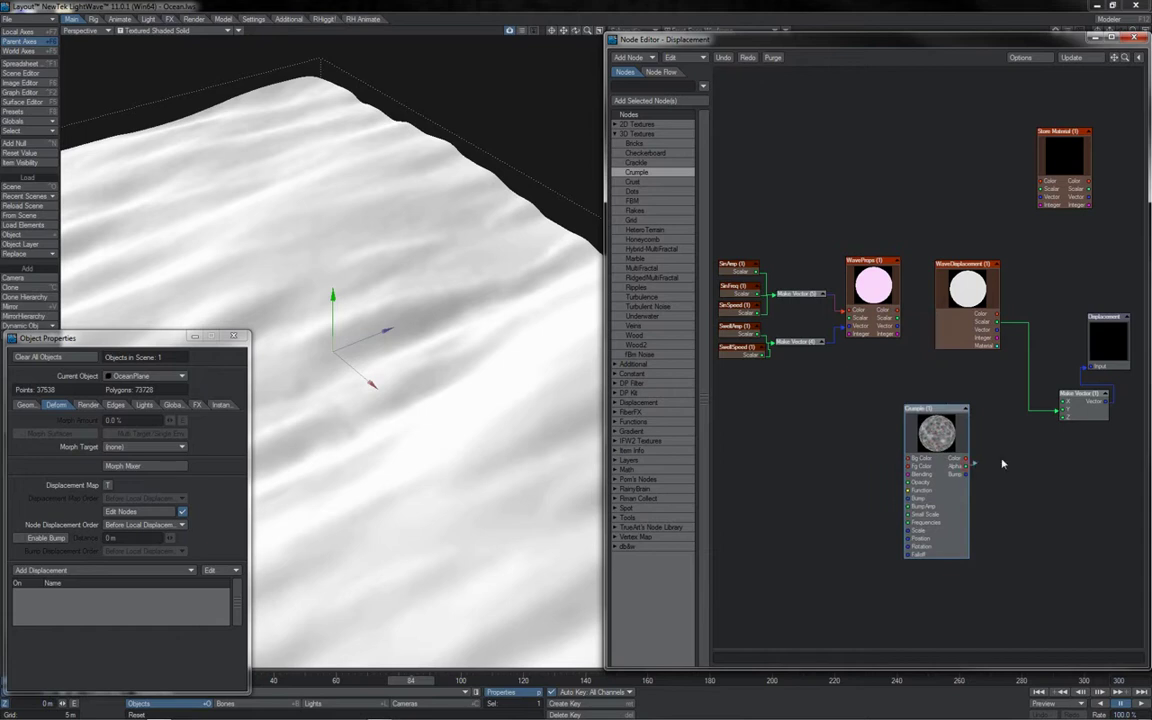
left_click_drag(1032, 437, 1066, 412)
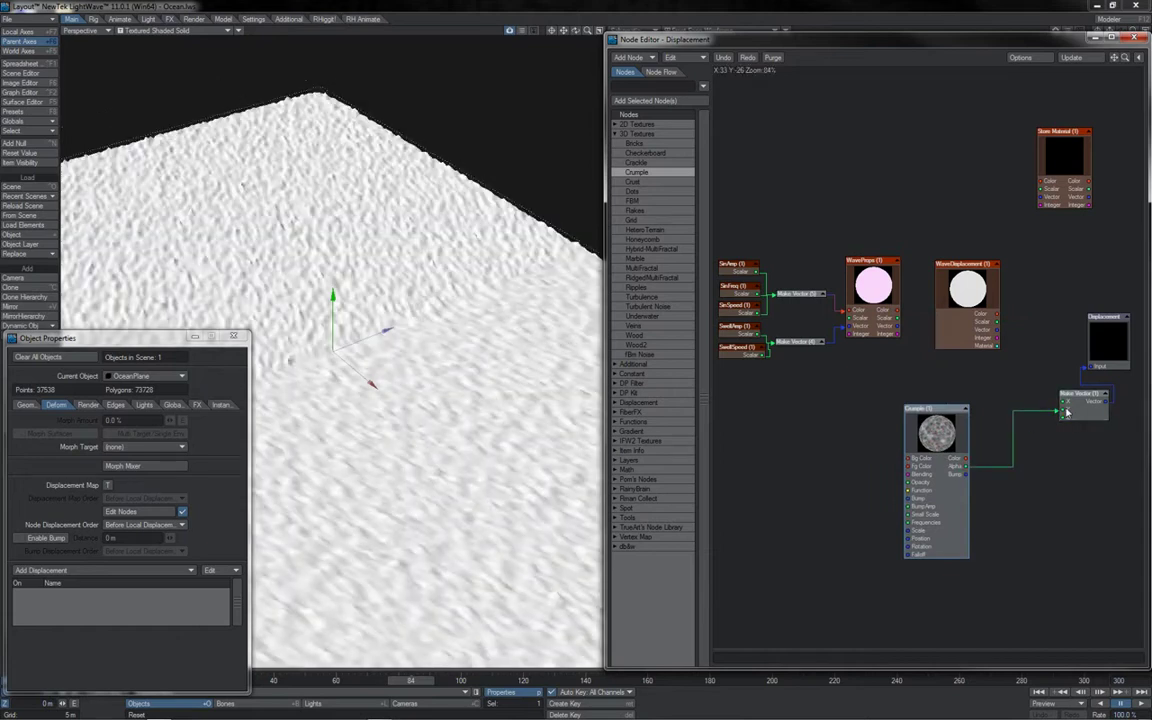
Route the Crumple's Alpha to the Store Material node's Color instead of Make Vector, and refine the Crumple settings against a VPR preview
double_click(950, 493)
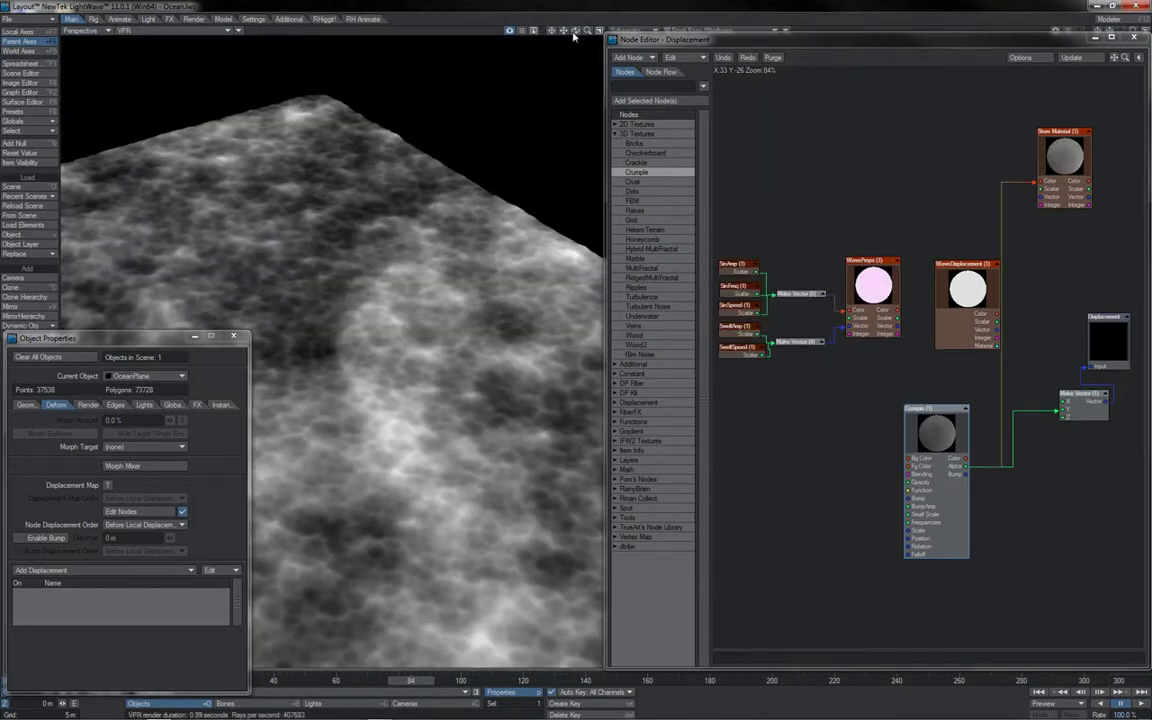
left_click_drag(573, 33, 580, 35)
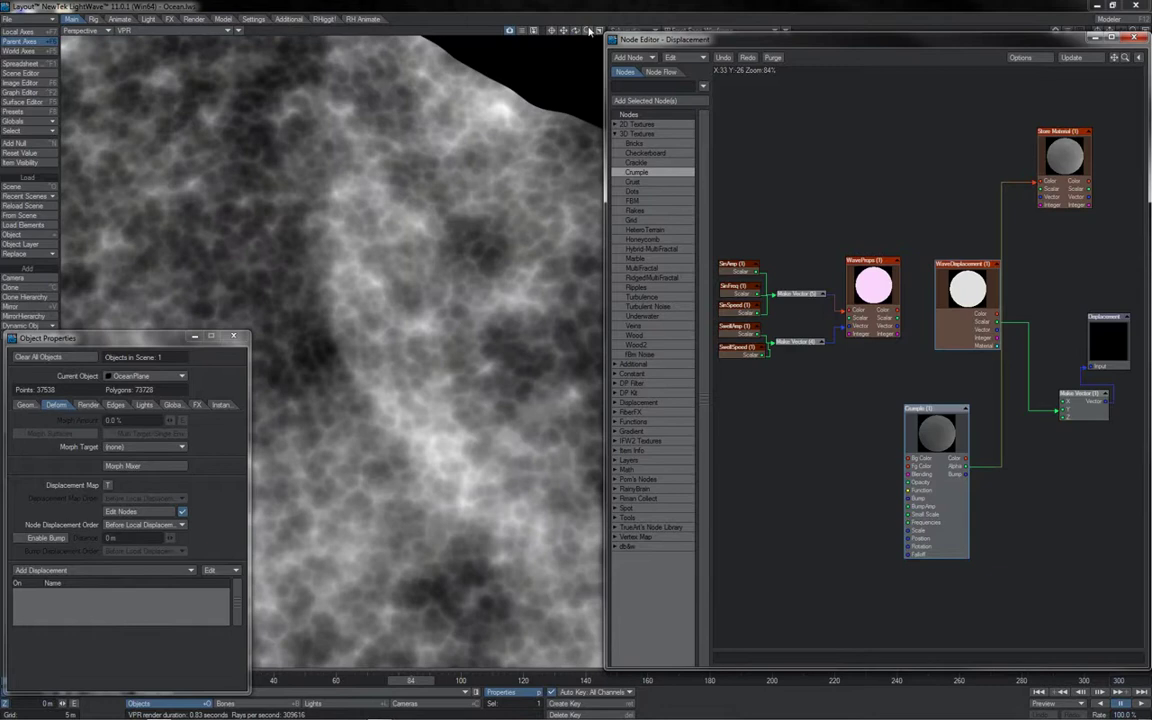
left_click_drag(590, 31, 589, 32)
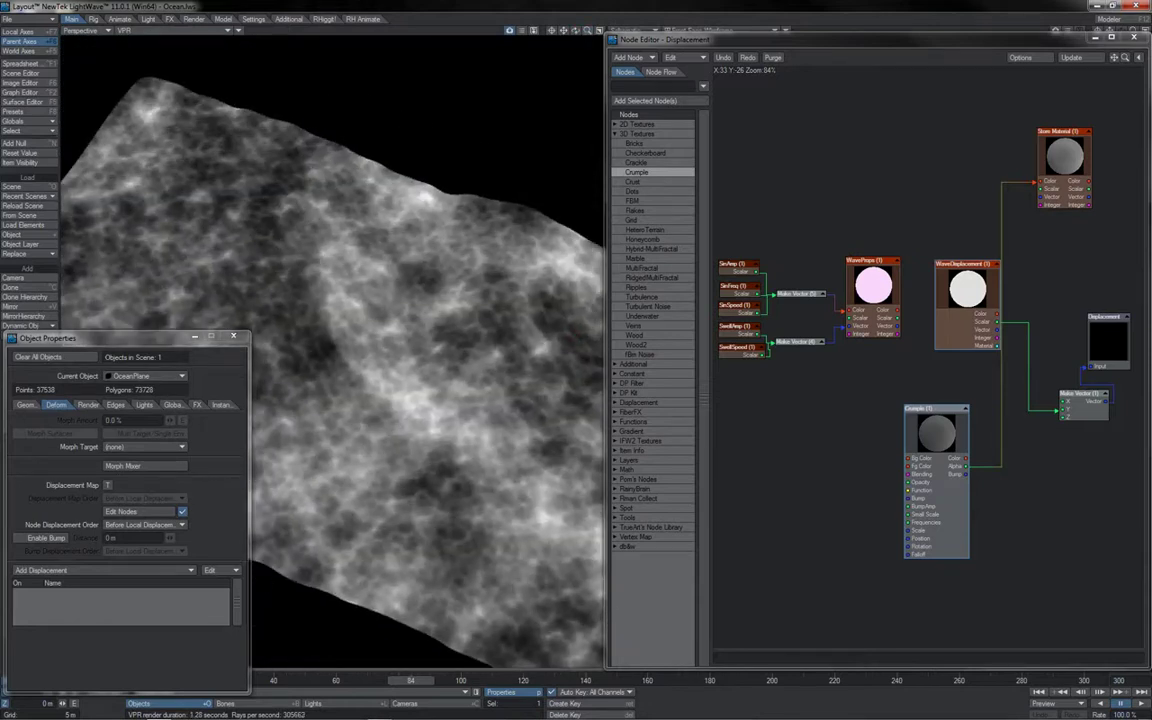
left_click_drag(589, 31, 590, 33)
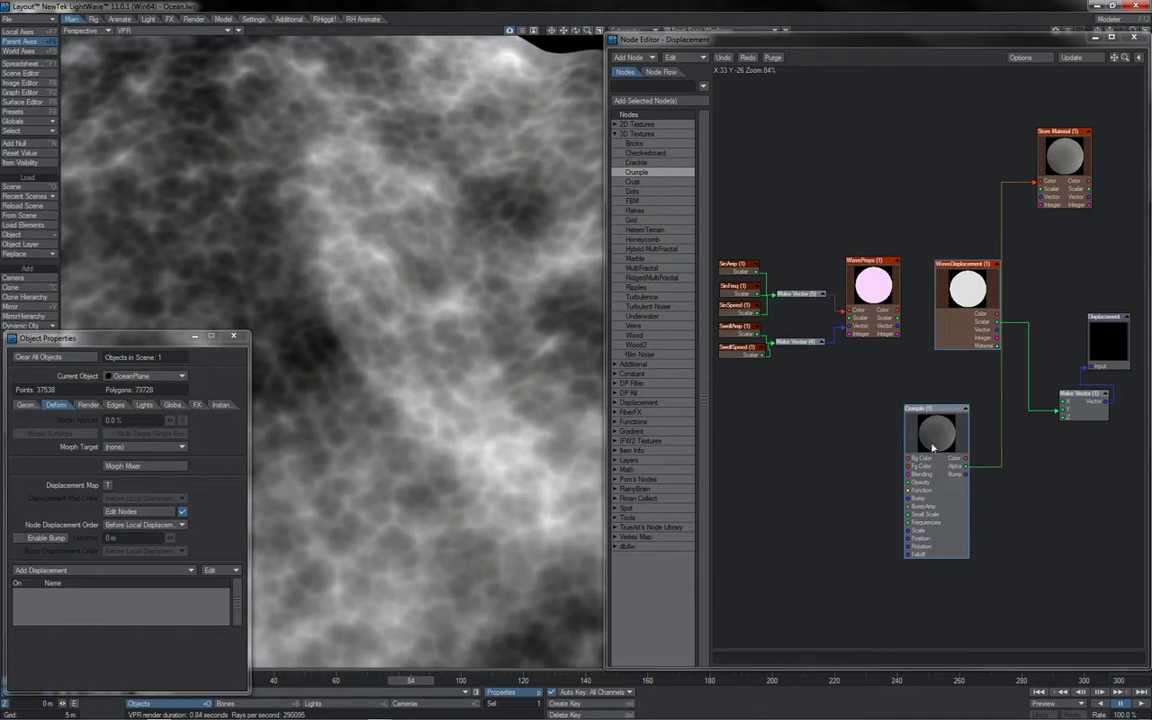
double_click(932, 447)
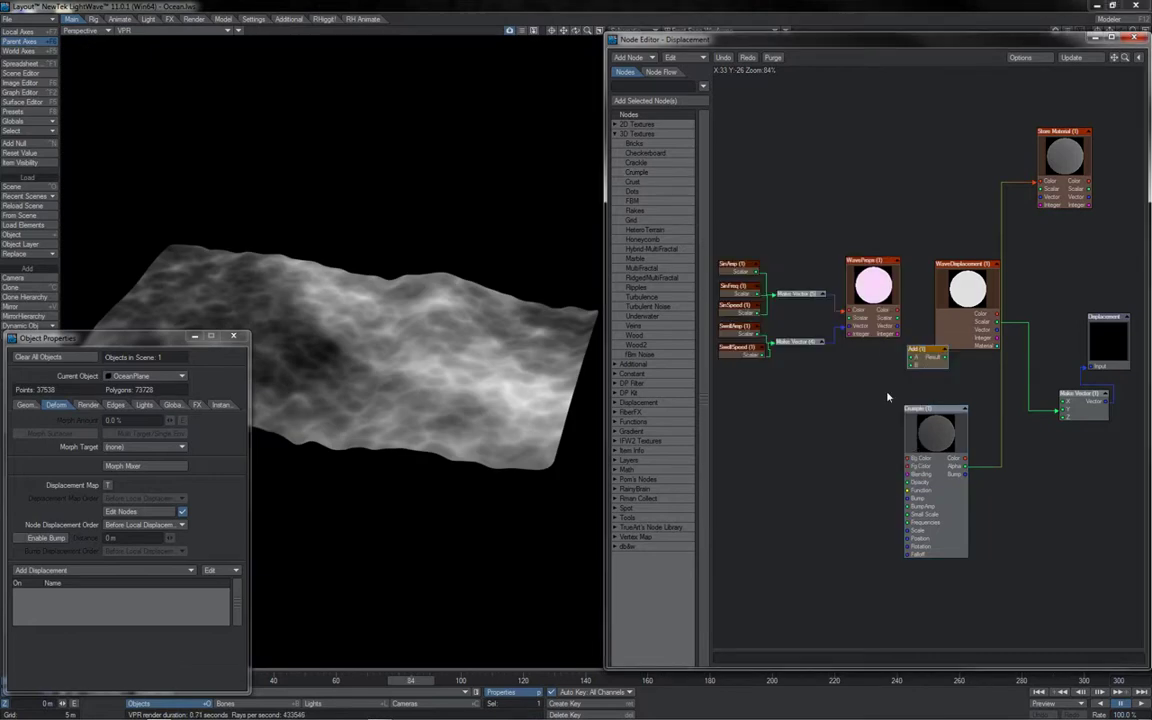
Combine the WaveDisplacement Scalar and Crumple Alpha in an Add node feeding Make Vector's Y, and check the displaced surface
left_click_drag(926, 365, 1004, 403)
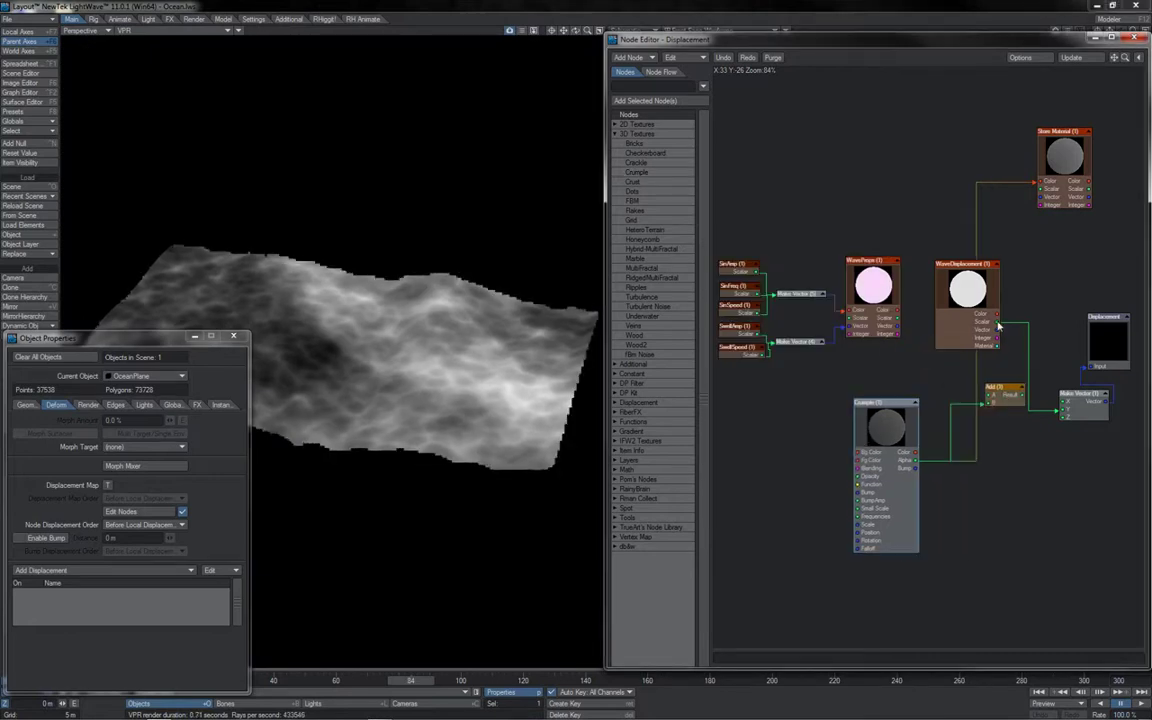
left_click_drag(998, 325, 1051, 418)
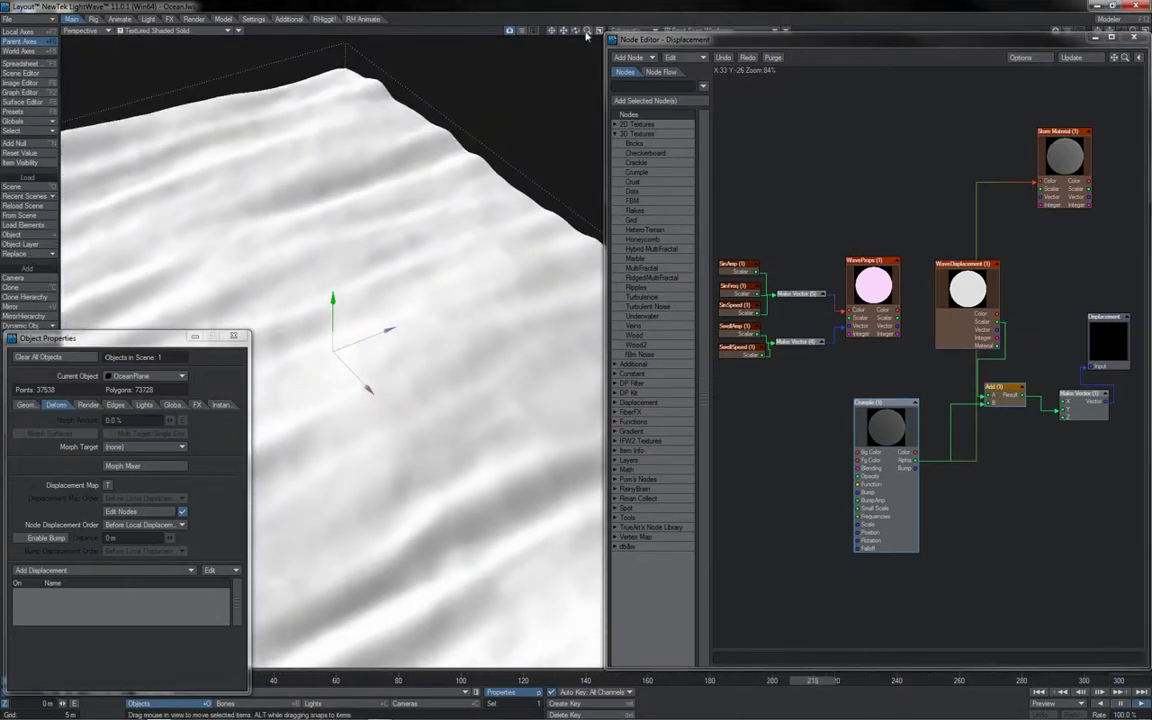
left_click(586, 32)
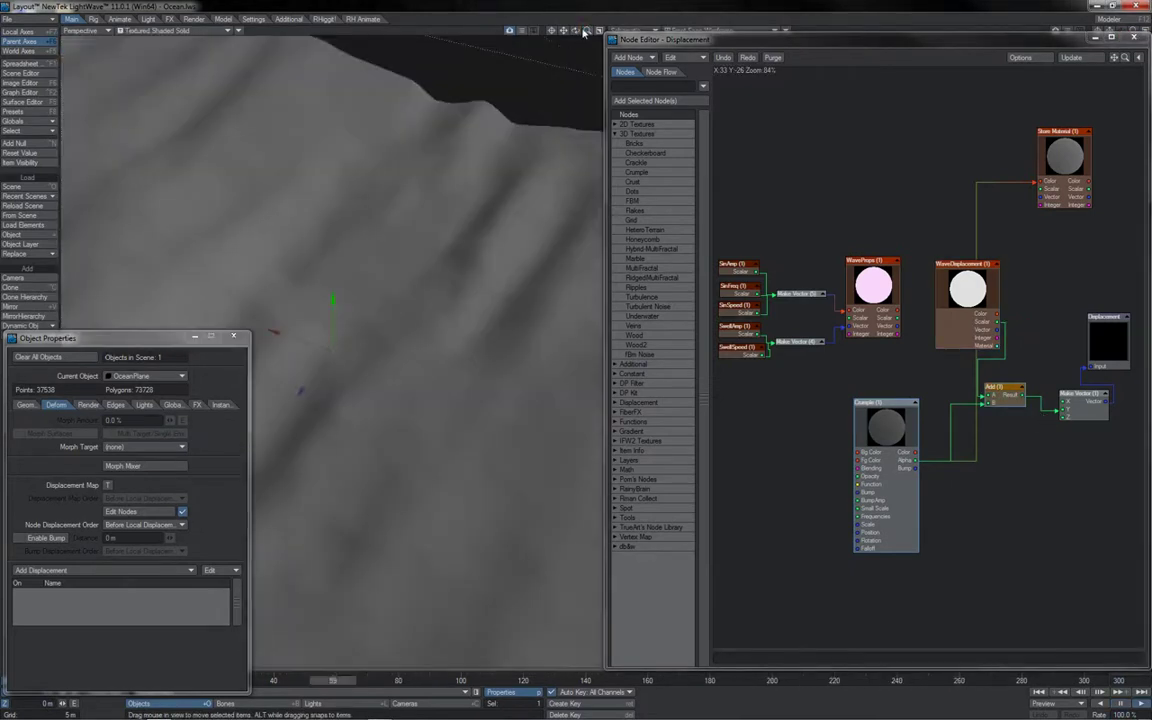
left_click_drag(586, 32, 500, 32)
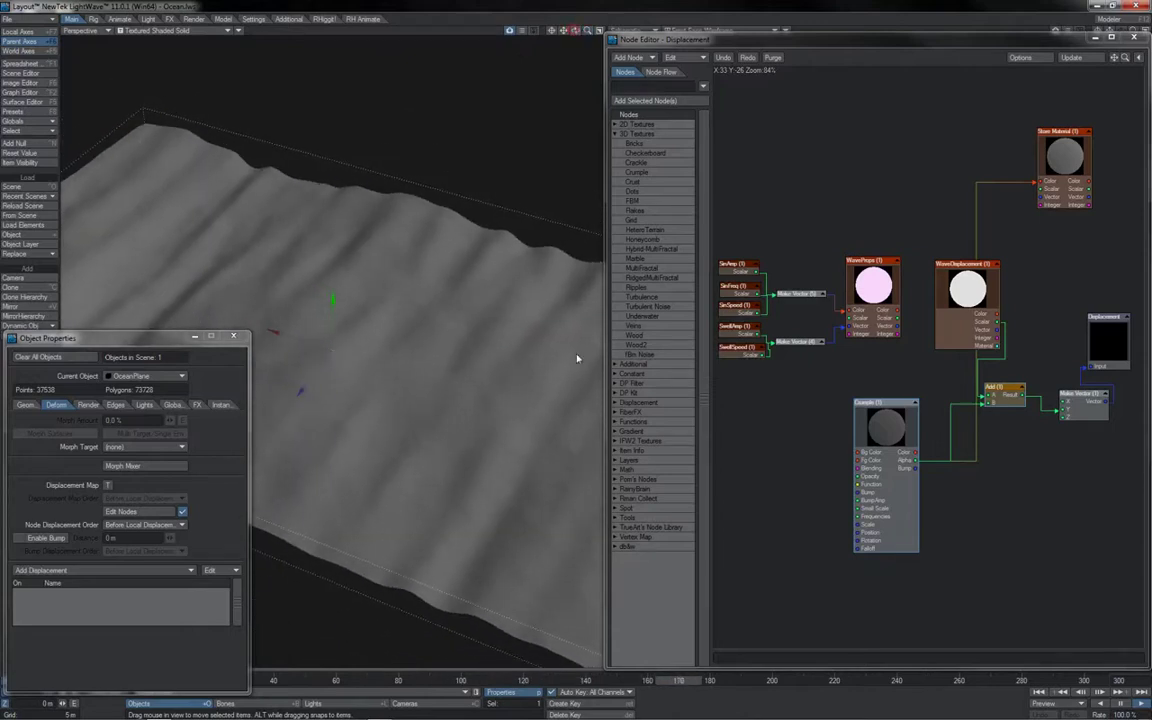
left_click_drag(575, 31, 606, 15)
key("ctrl+F9")
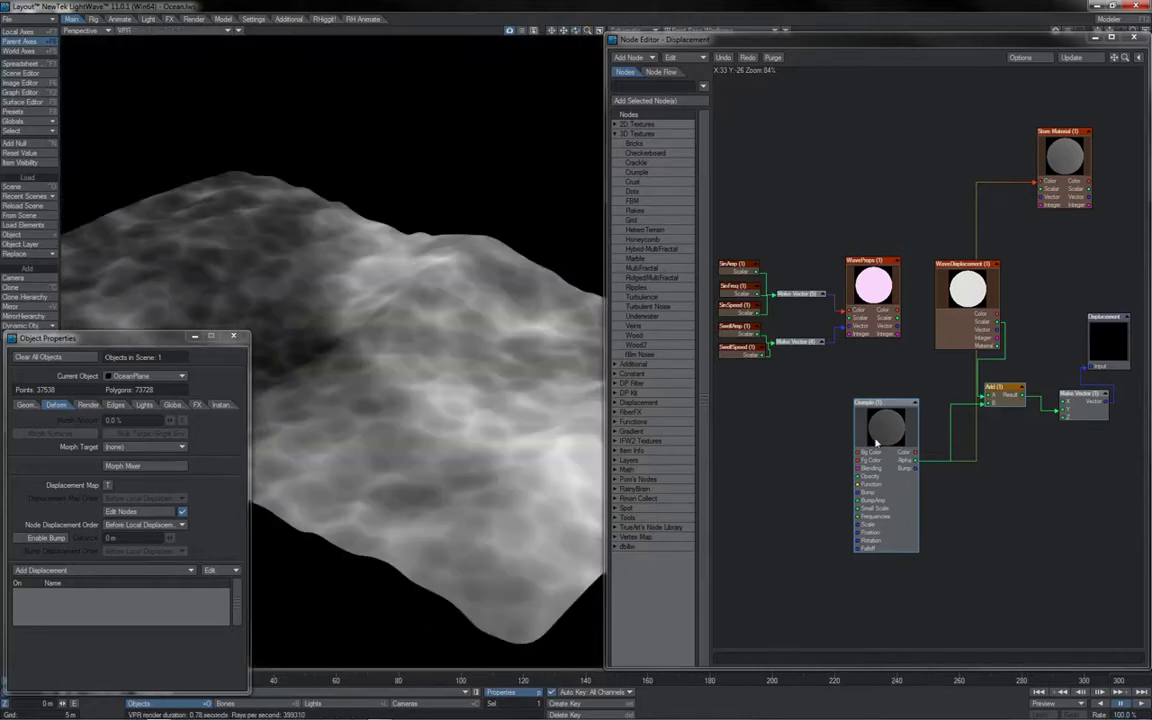
Connect a new Bias function node to the Crumple's Function input and adjust the Bias and Crumple settings
double_click(876, 440)
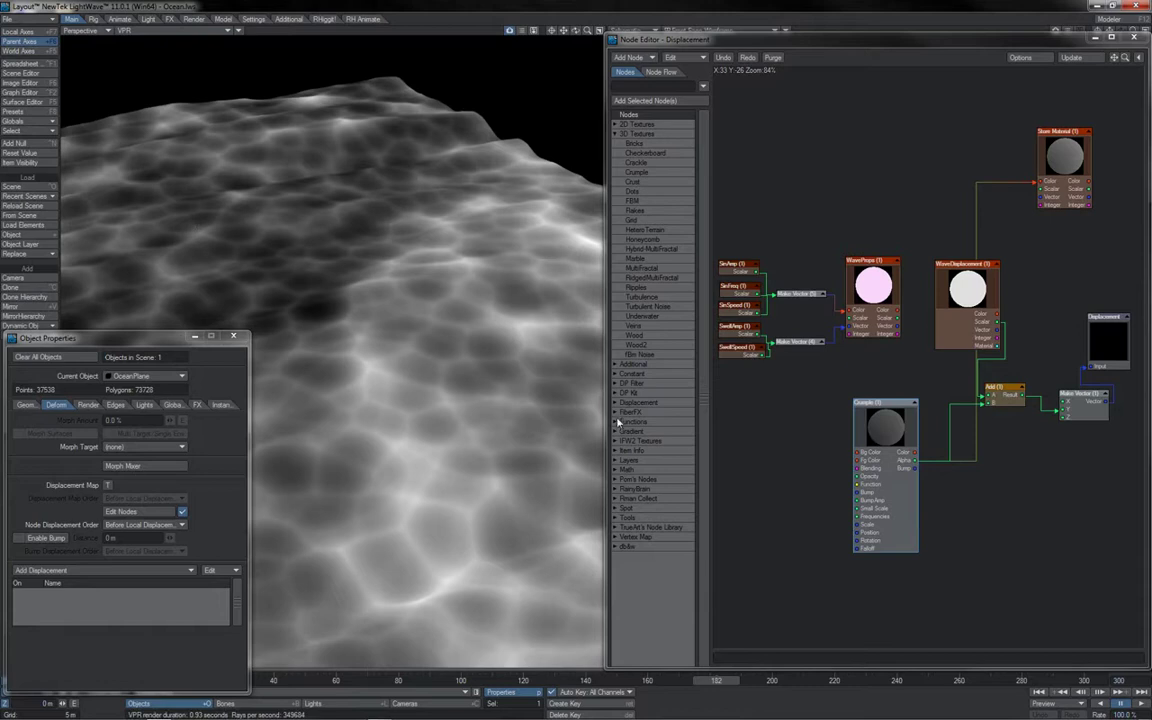
left_click(616, 422)
double_click(640, 432)
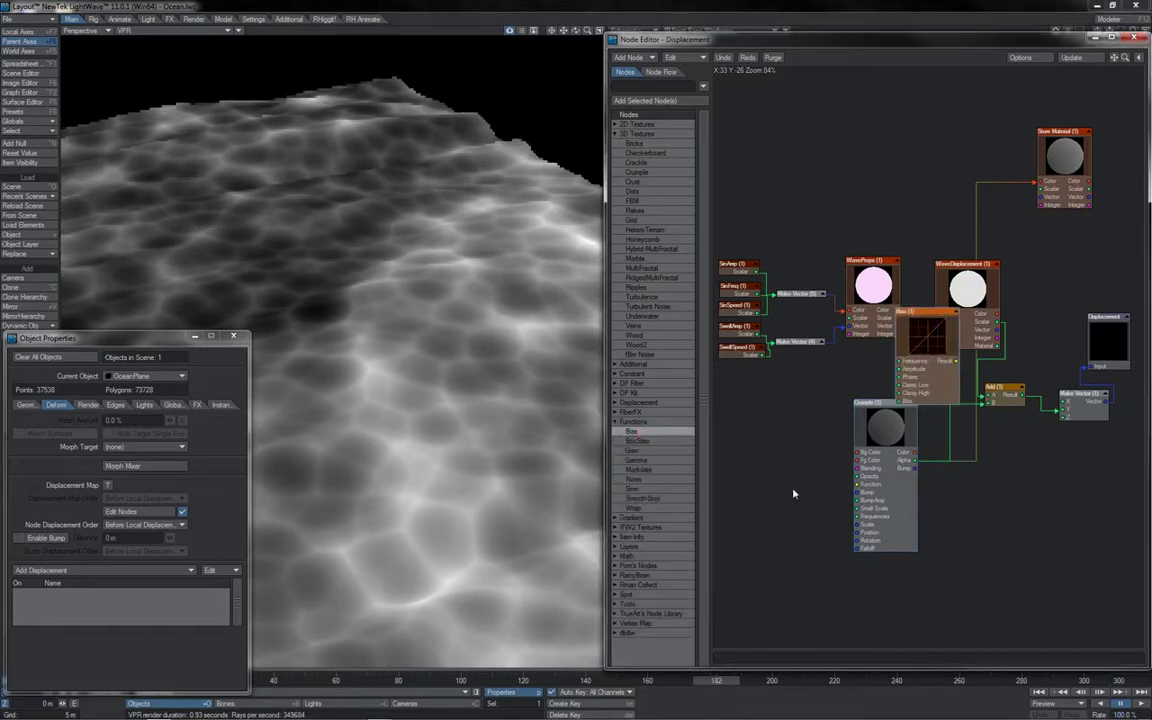
left_click_drag(923, 376, 771, 521)
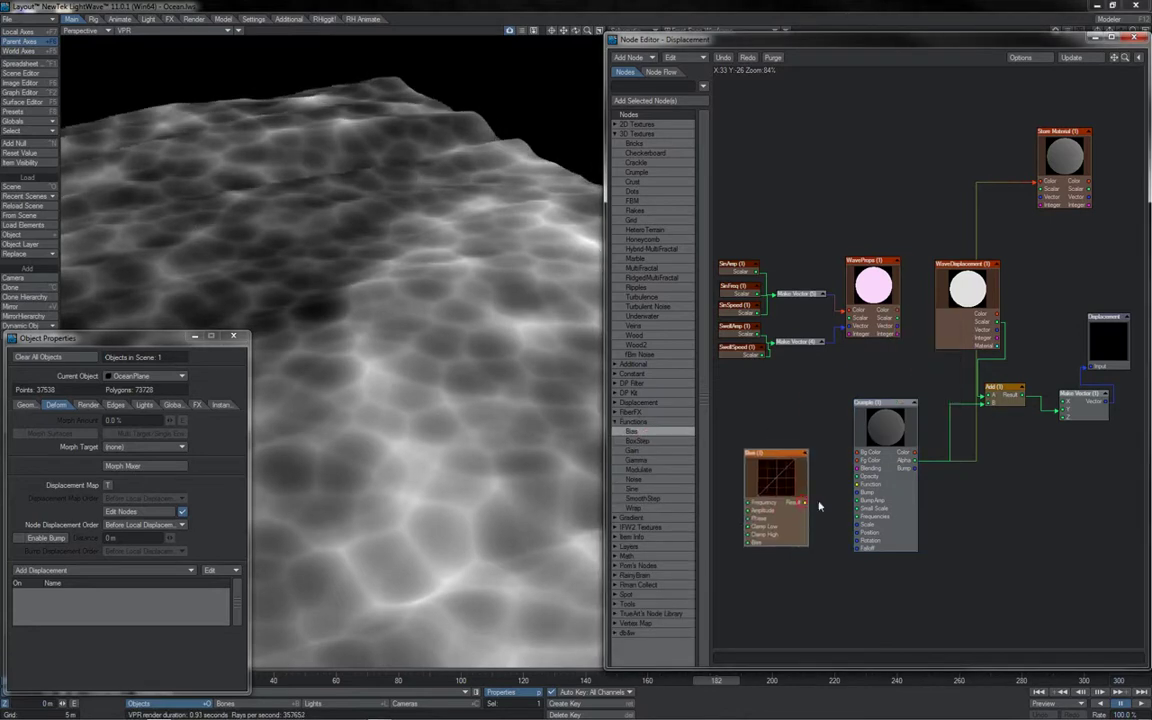
left_click_drag(849, 490, 853, 485)
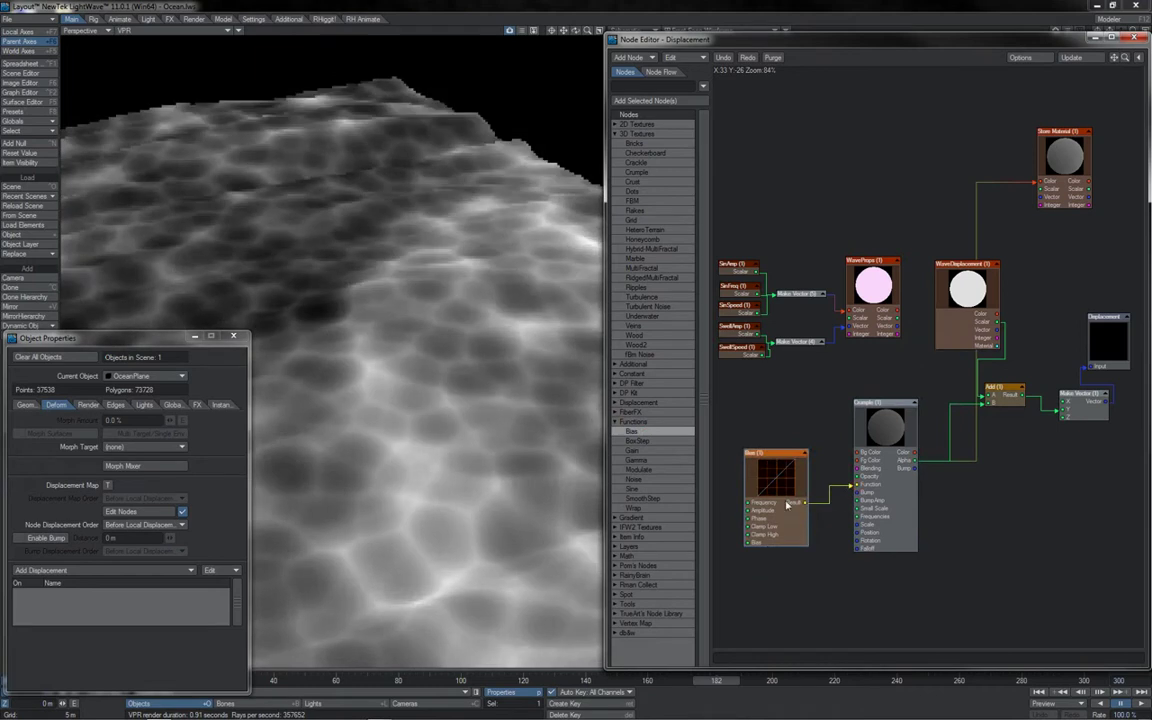
double_click(776, 472)
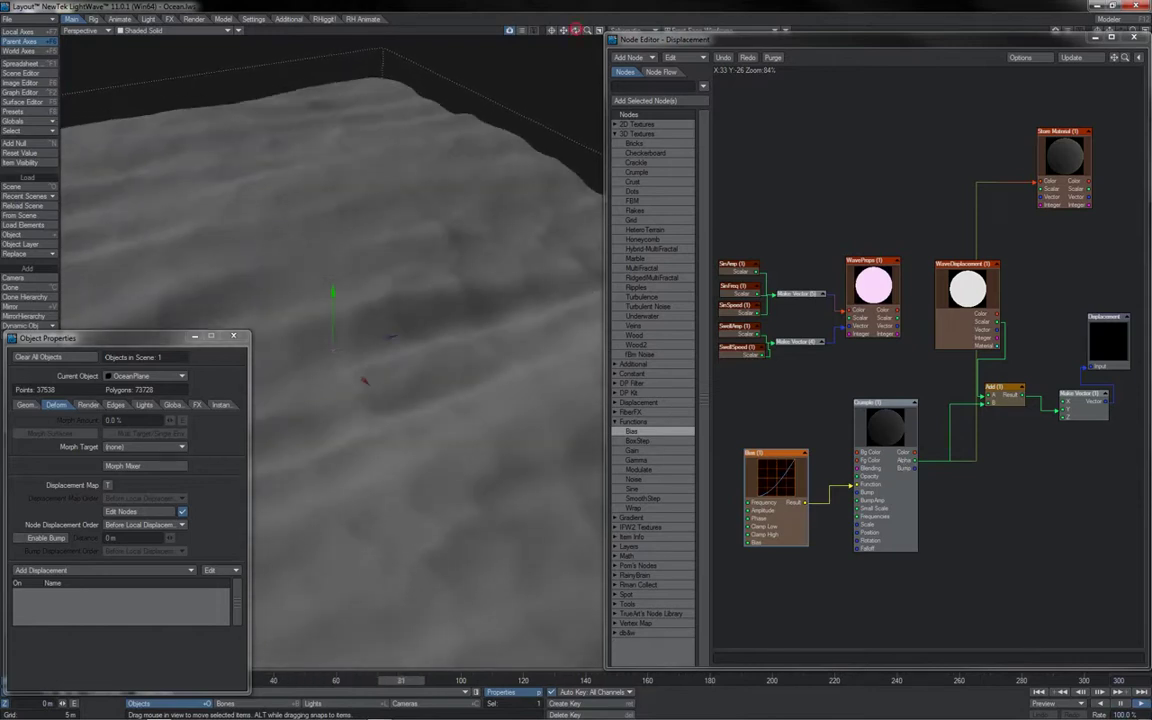
double_click(884, 425)
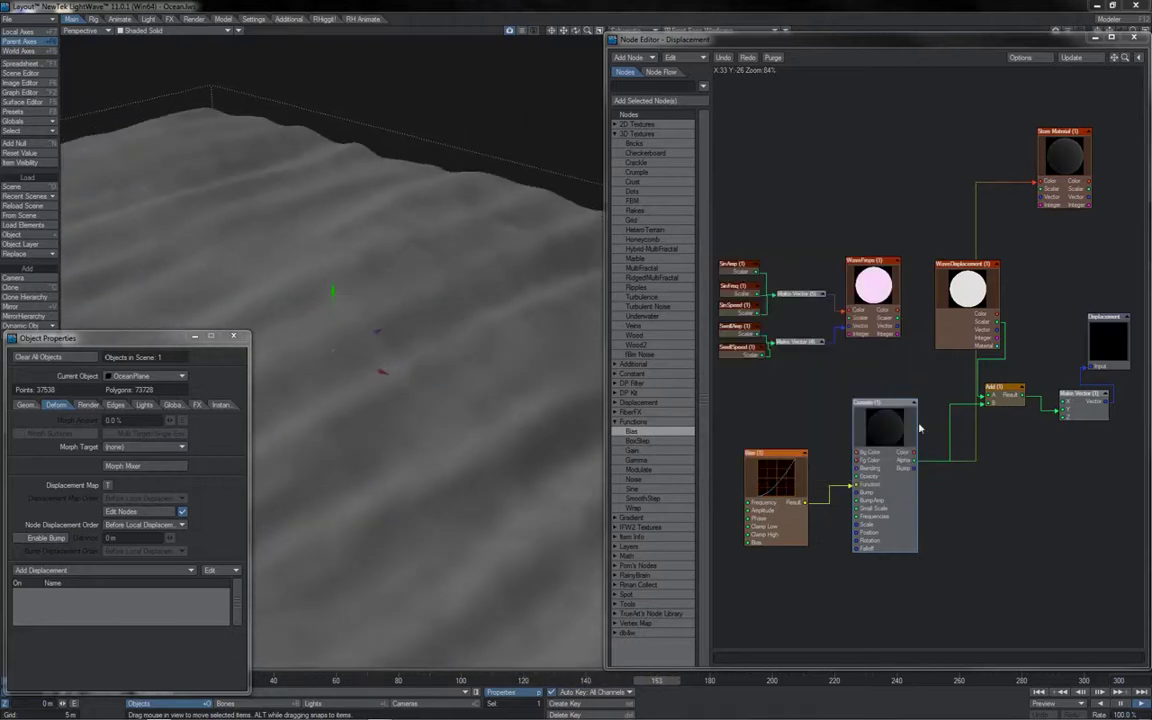
Move the Bias, Crumple and Add nodes inside the WaveDisplacement compound, wiring the wave sum through Add to the compound's output
left_click_drag(998, 322, 1060, 411)
right_click(746, 491)
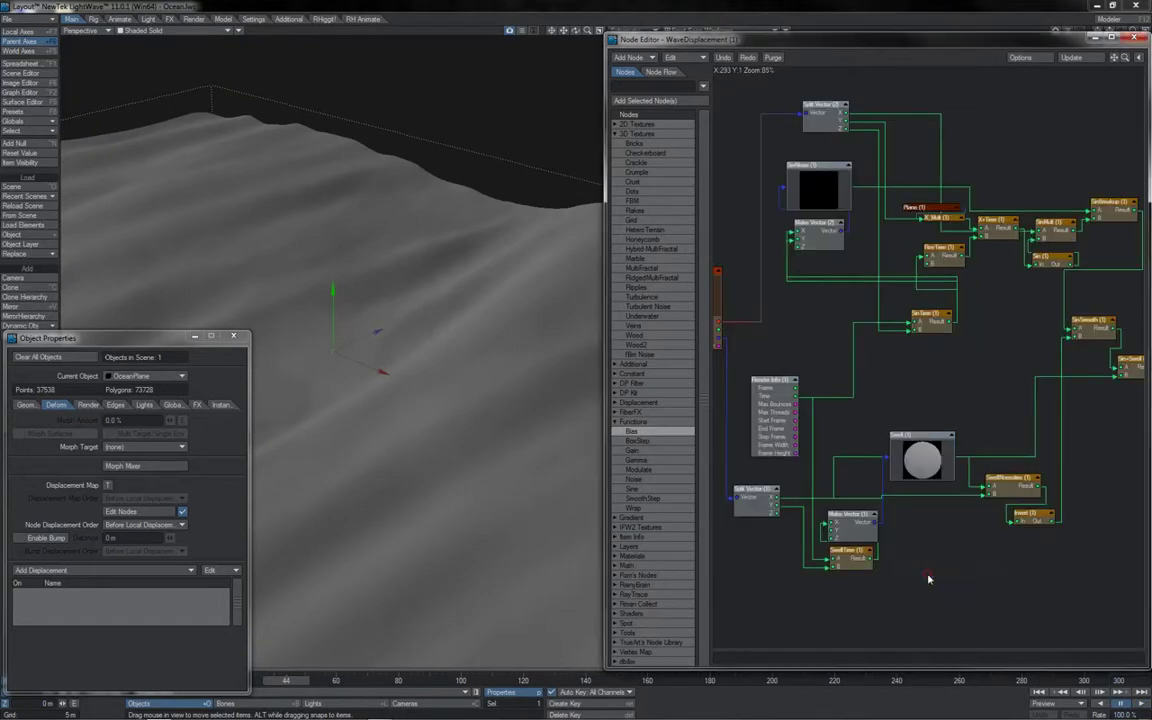
left_click_drag(943, 397, 939, 612)
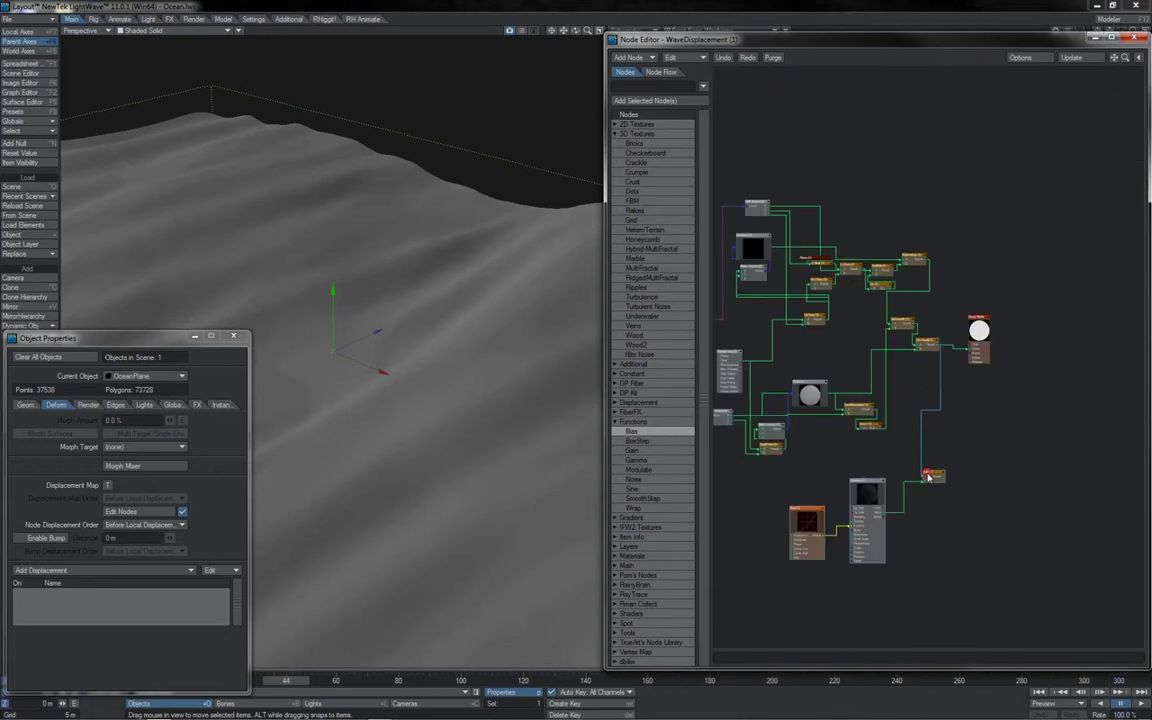
left_click_drag(943, 474, 1068, 348)
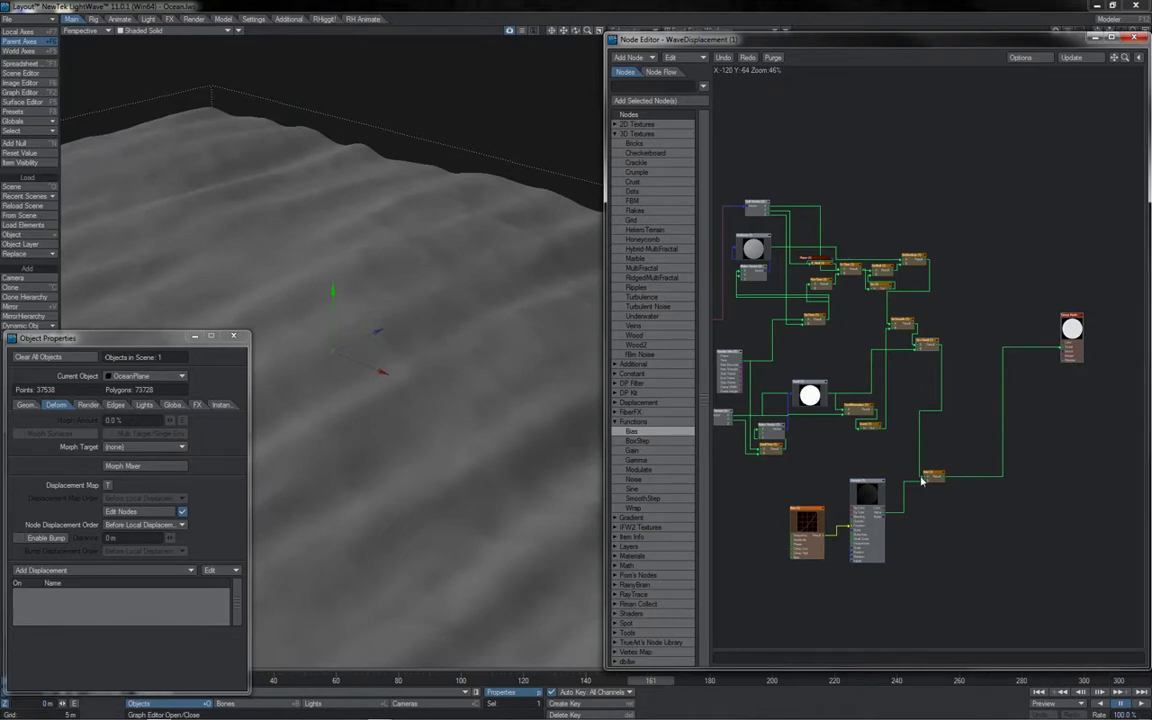
Route the WaveDisplacement Scalar to Store Material's Color instead of Make Vector's Y, and preview the isolated Crumple pattern in VPR
left_click(140, 511)
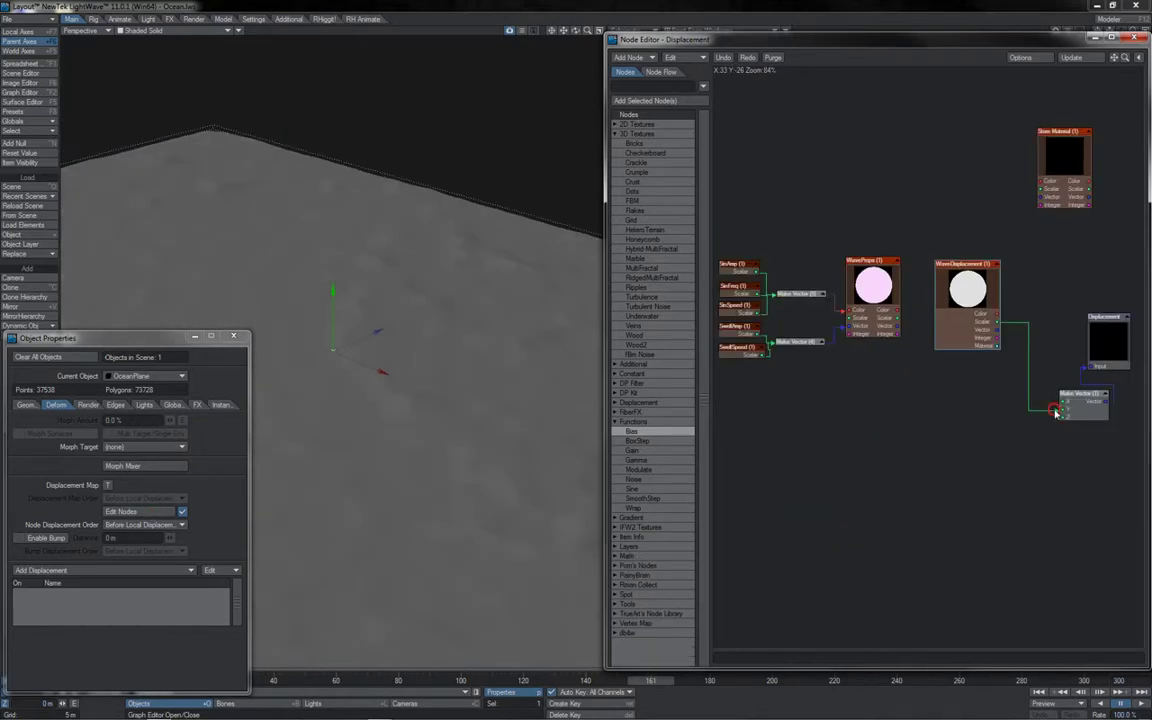
left_click_drag(1055, 411, 1033, 281)
left_click_drag(1030, 195, 1036, 182)
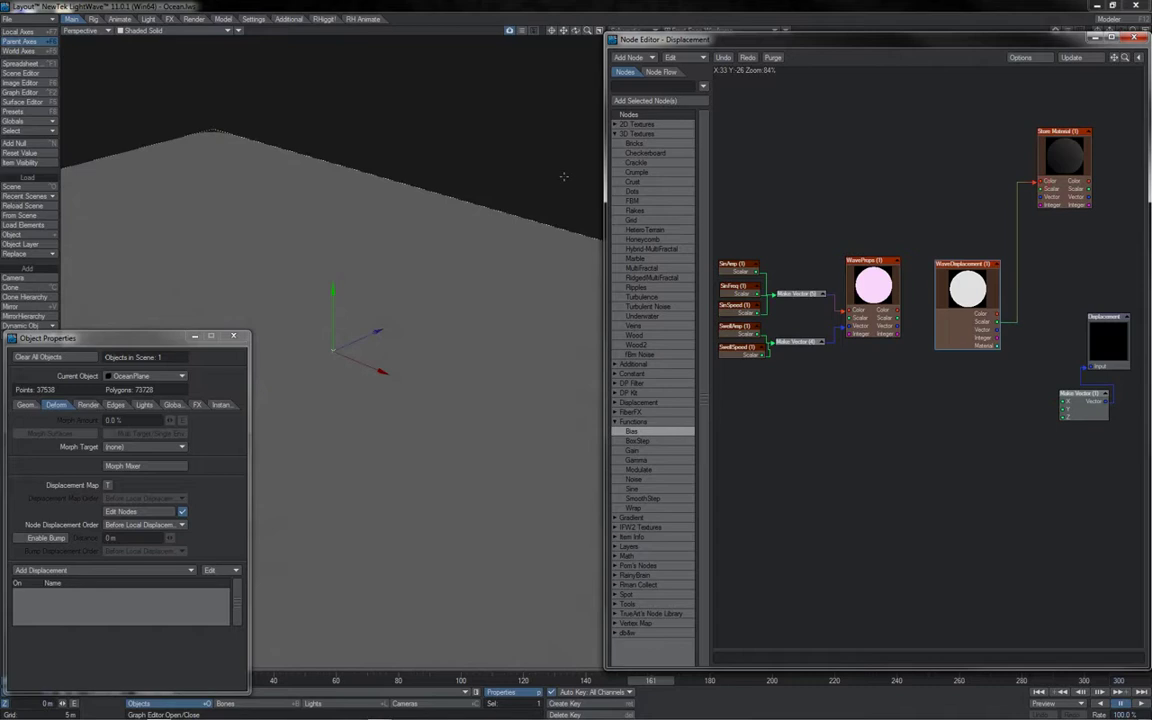
left_click(219, 33)
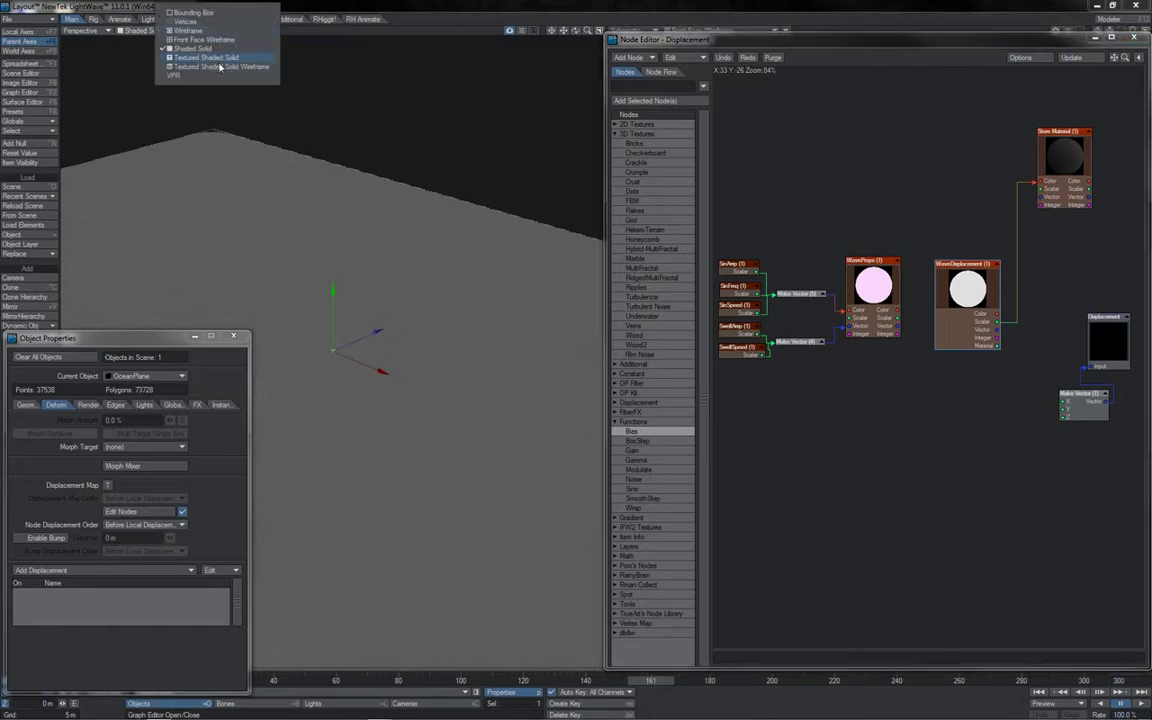
left_click(221, 75)
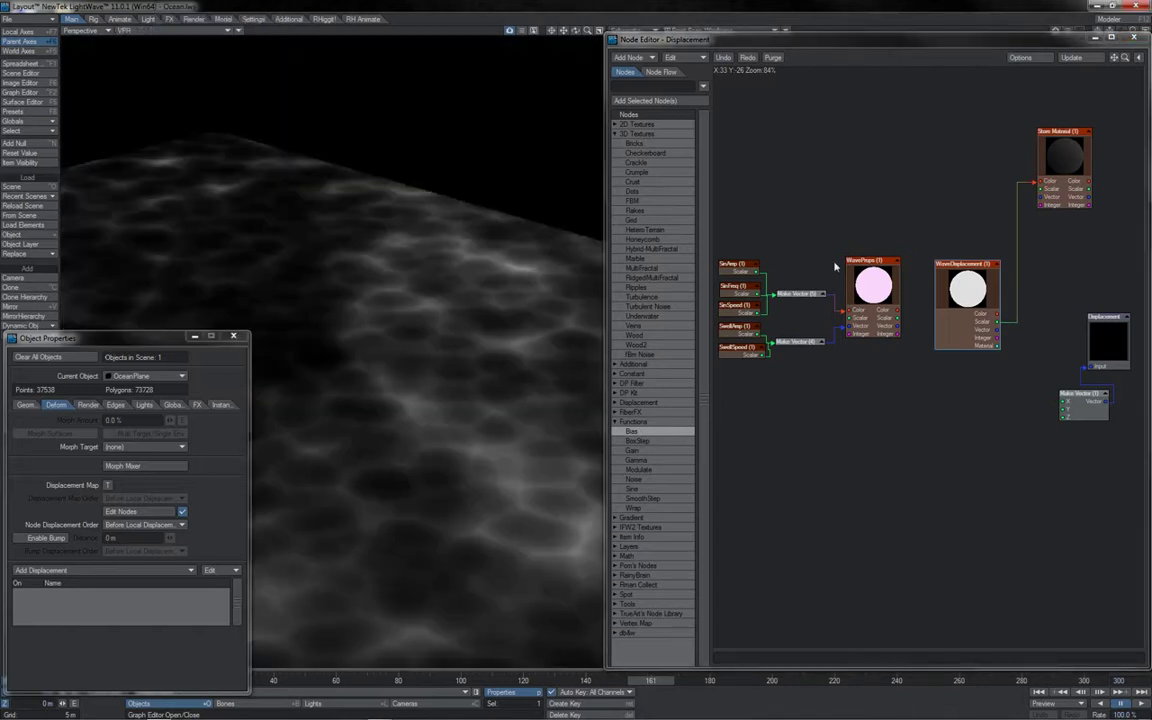
left_click(1141, 705)
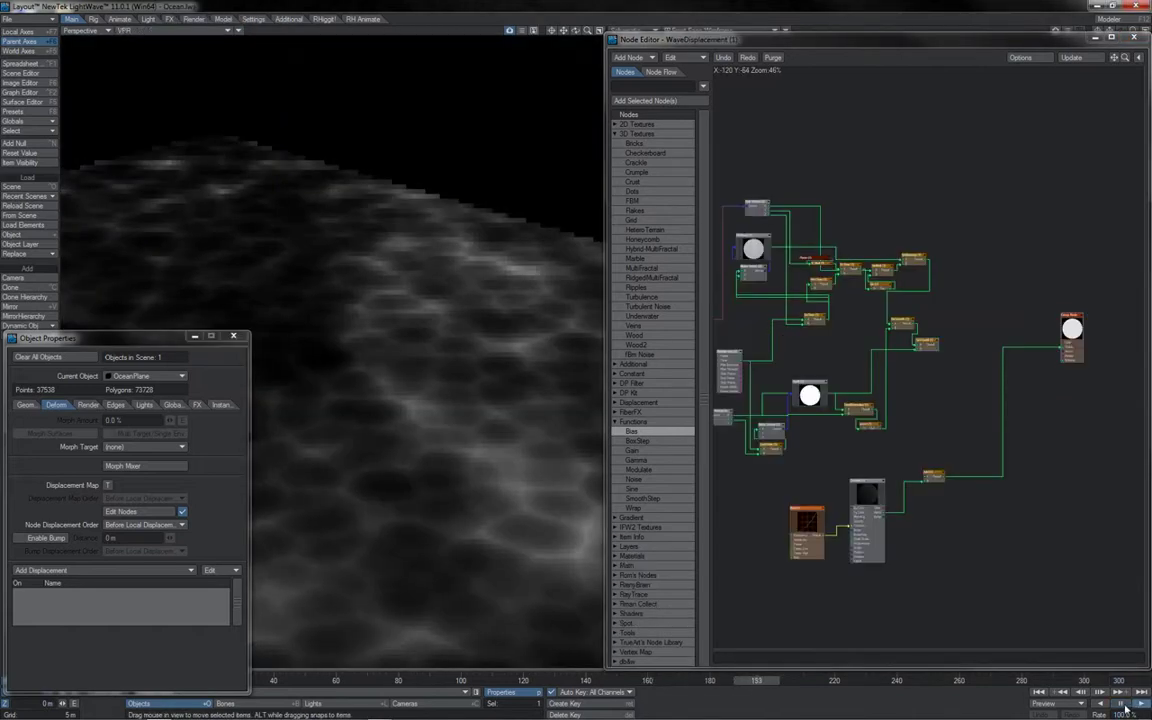
left_click(1120, 705)
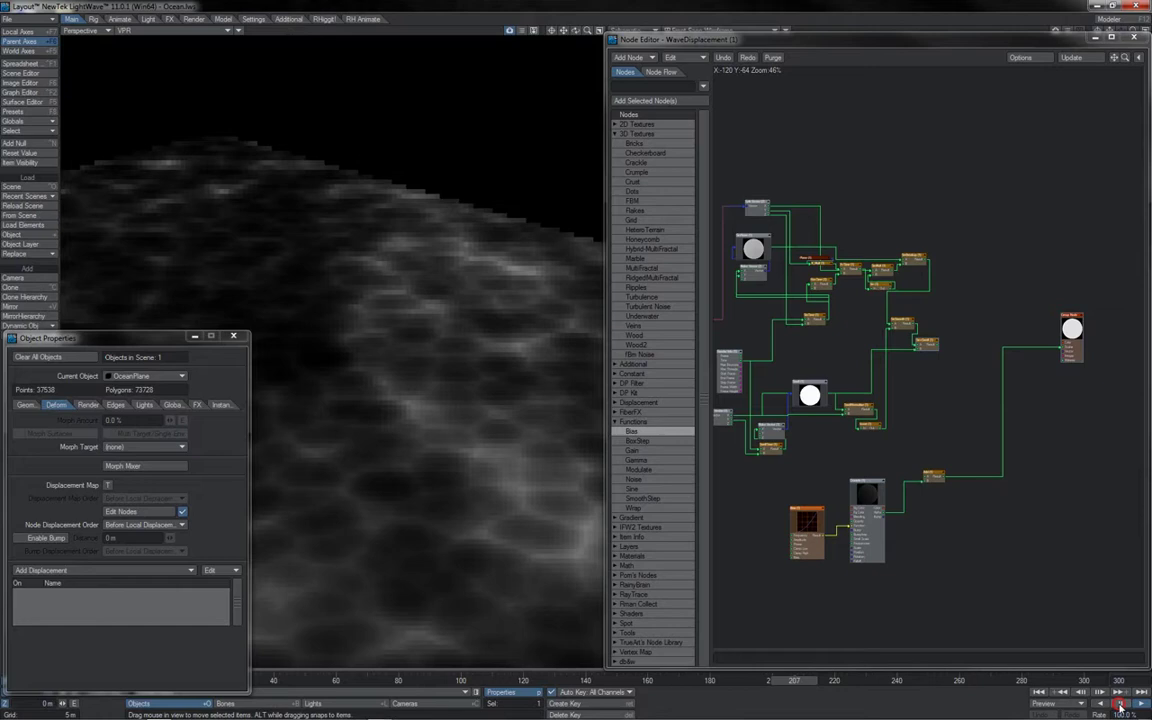
Inside WaveDisplacement, feed the Time output into Y of a new Make Vector node connected to the Crumple's Position, and preview the animation
left_click_drag(1124, 57, 1150, 45)
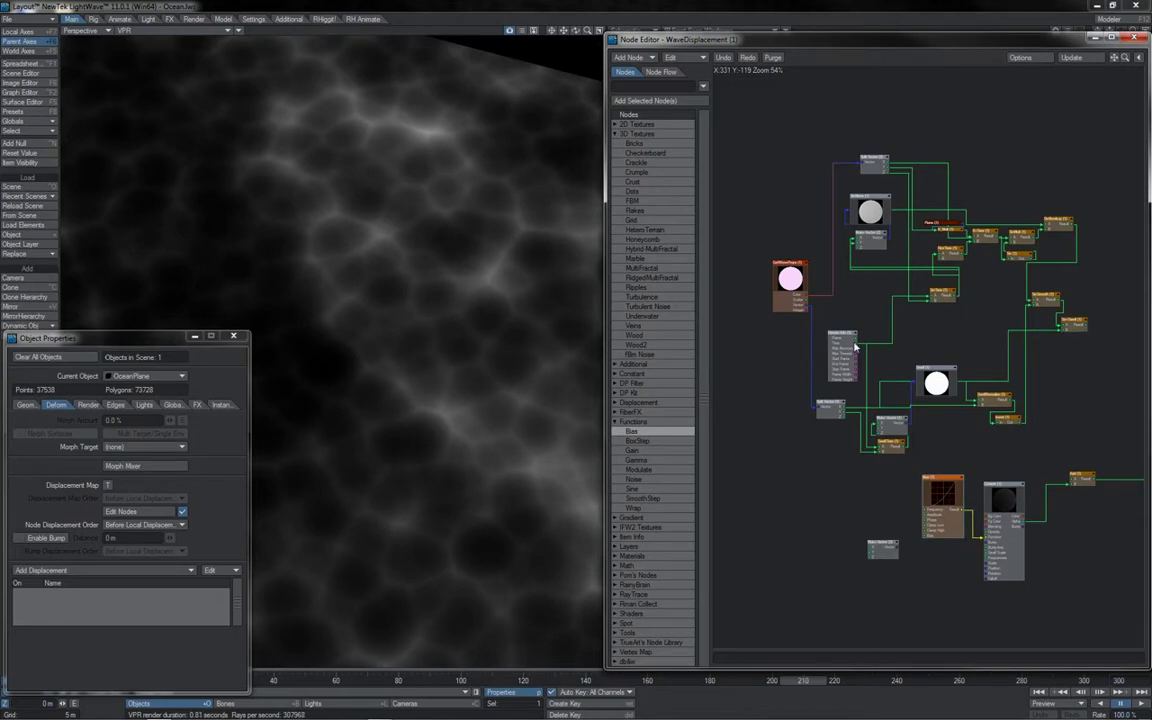
left_click_drag(857, 345, 843, 481)
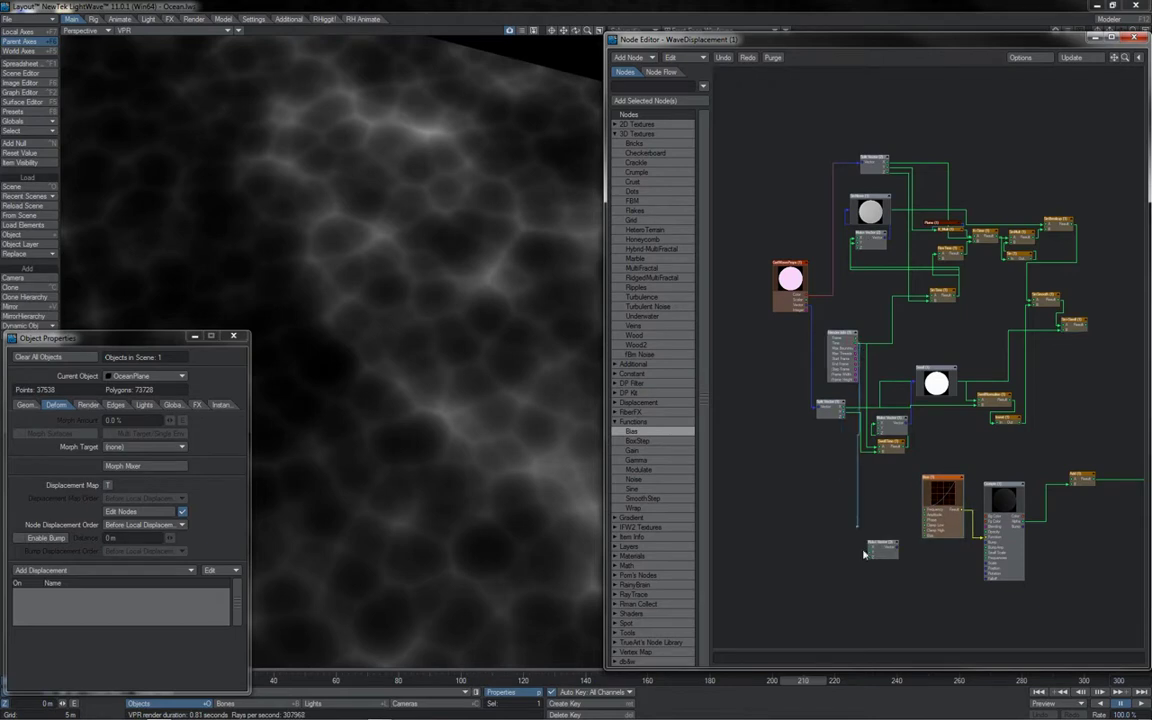
left_click_drag(864, 552, 986, 569)
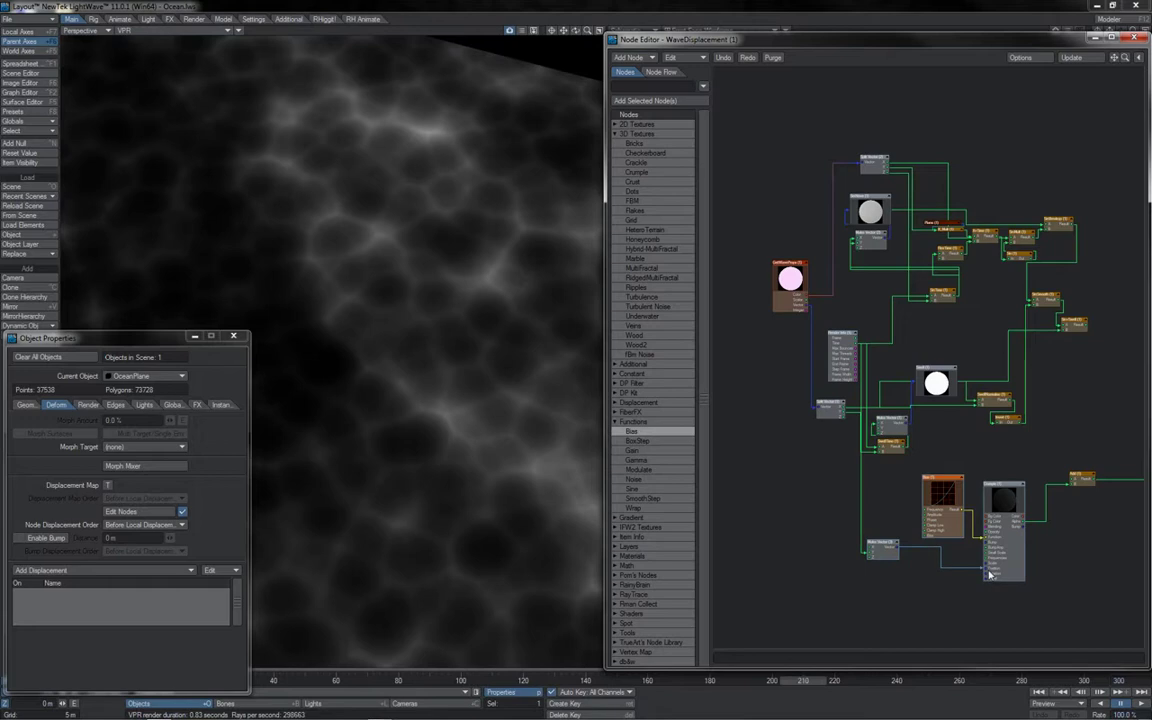
scroll(1000, 568, "up", 4)
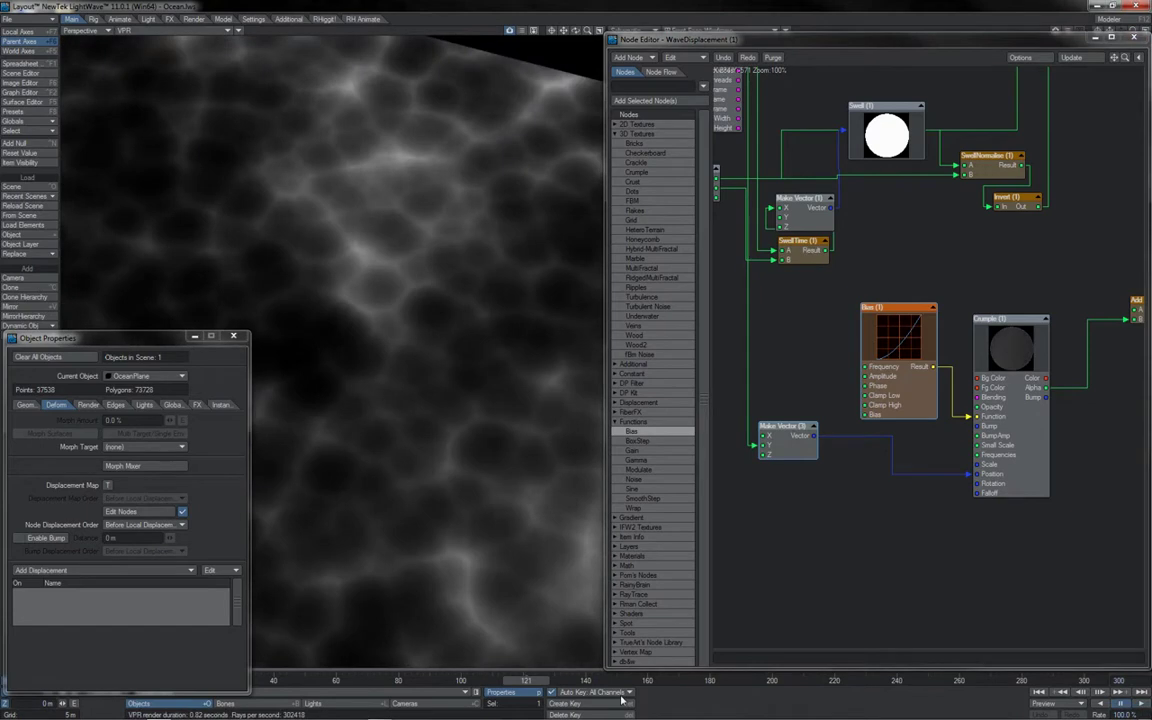
left_click(1141, 707)
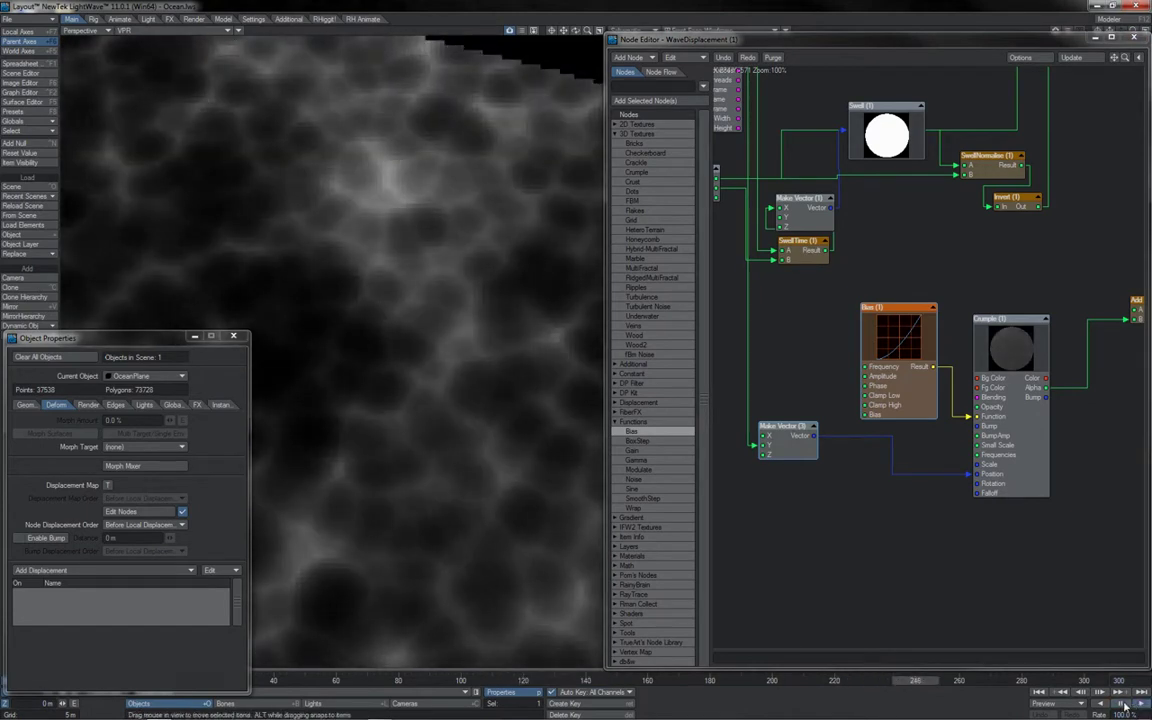
left_click_drag(795, 449, 809, 464)
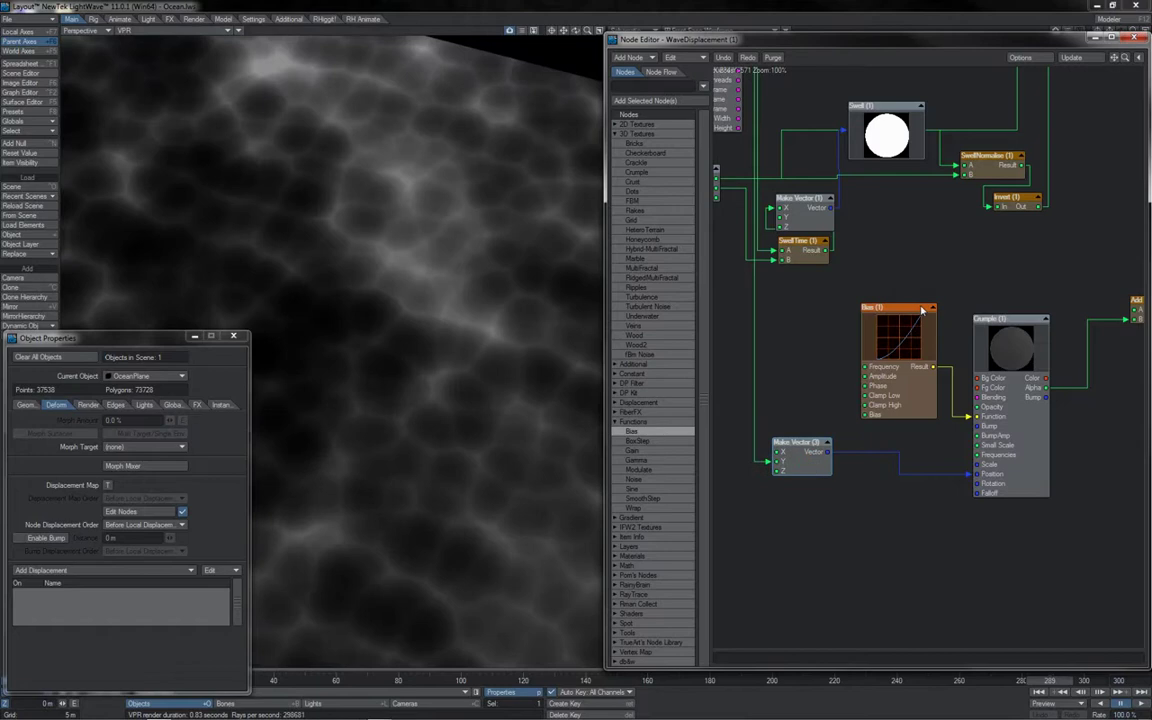
Disconnect the WaveDisplacement Scalar from Make Vector's Y and open the WaveDisplacement compound's nodes for editing
middle_click_drag(1107, 105, 906, 224)
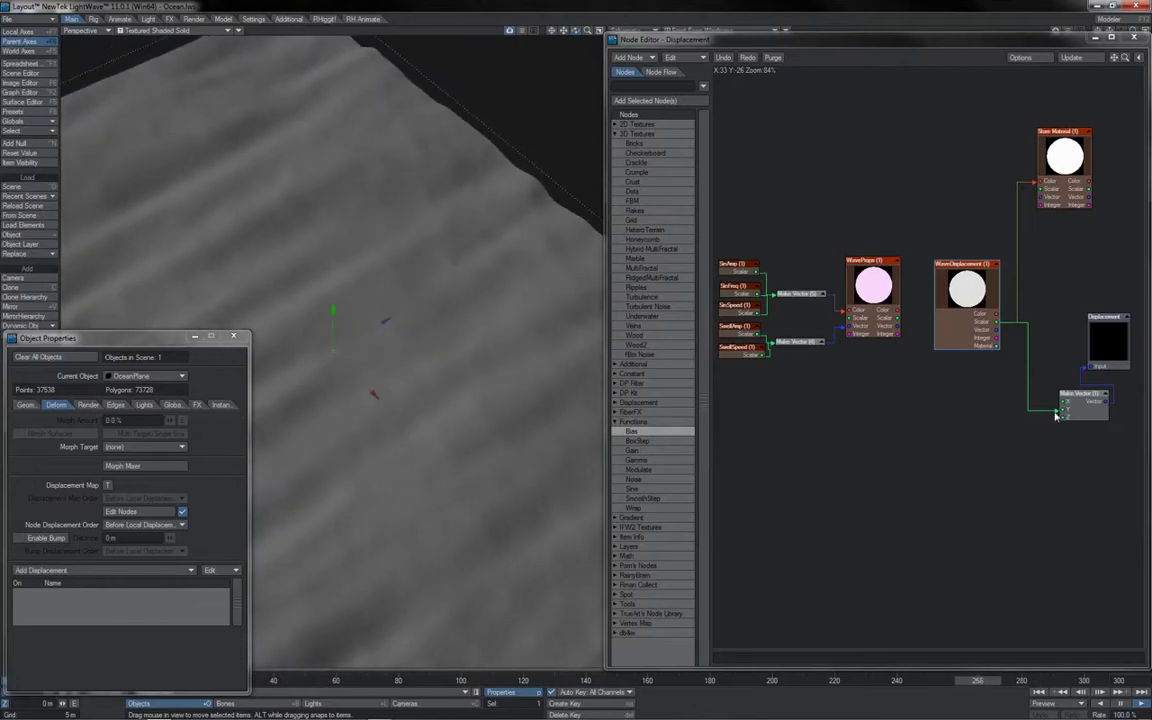
left_click(1055, 412)
double_click(961, 306)
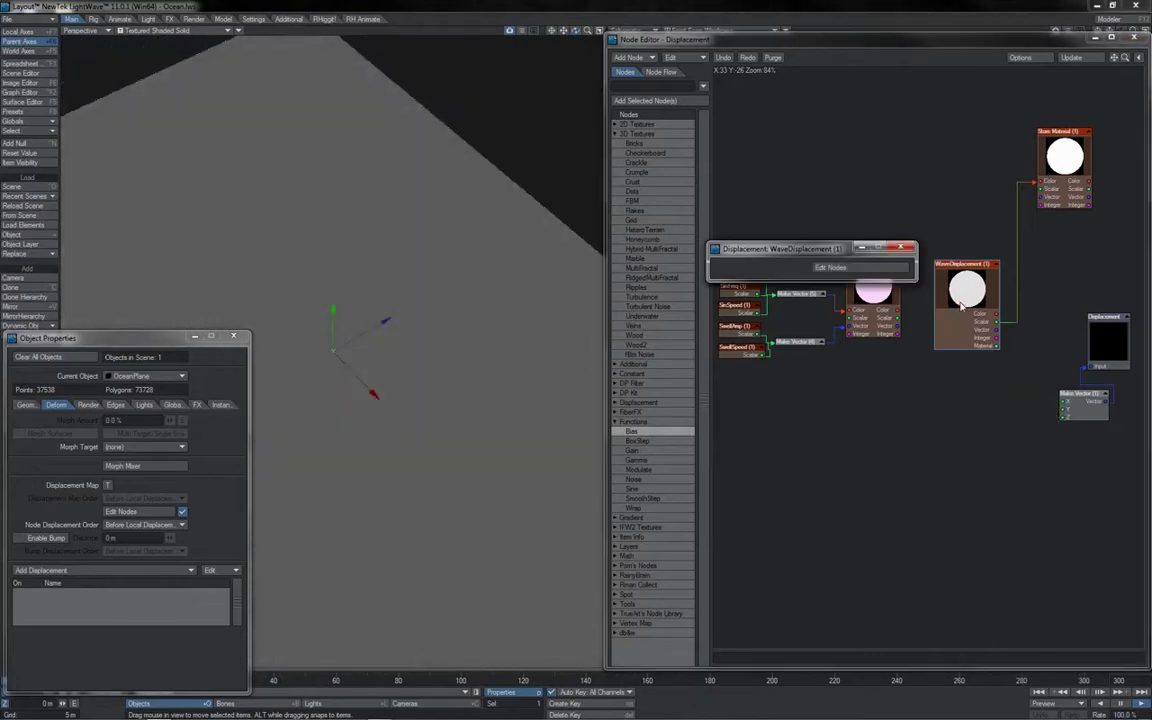
left_click(830, 267)
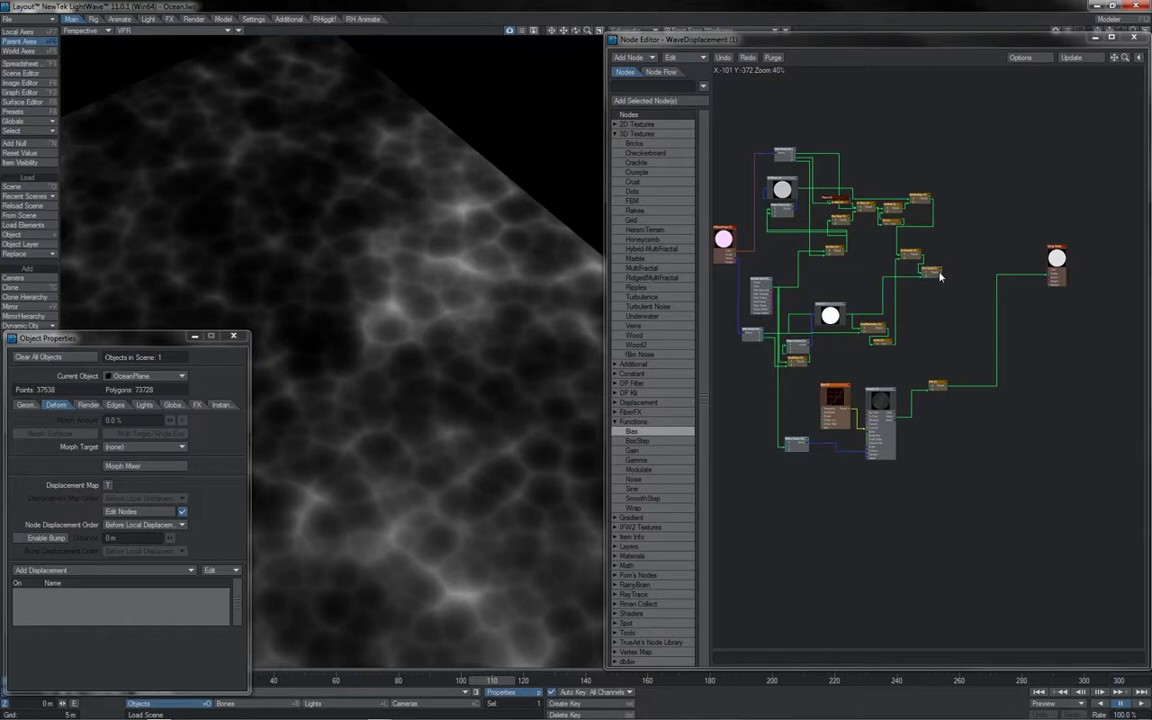
Connect the Sin+Swell result directly to the compound's Scalar output and inspect the pattern in VPR
left_click_drag(939, 273, 954, 283)
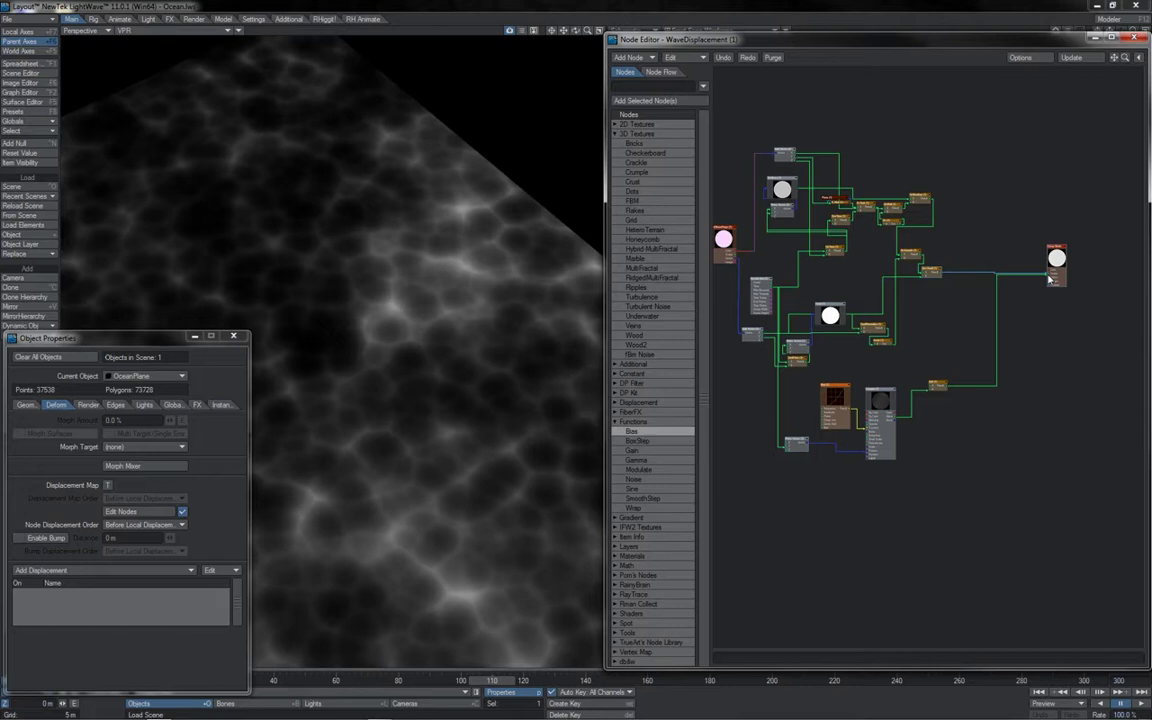
left_click_drag(1053, 279, 1053, 279)
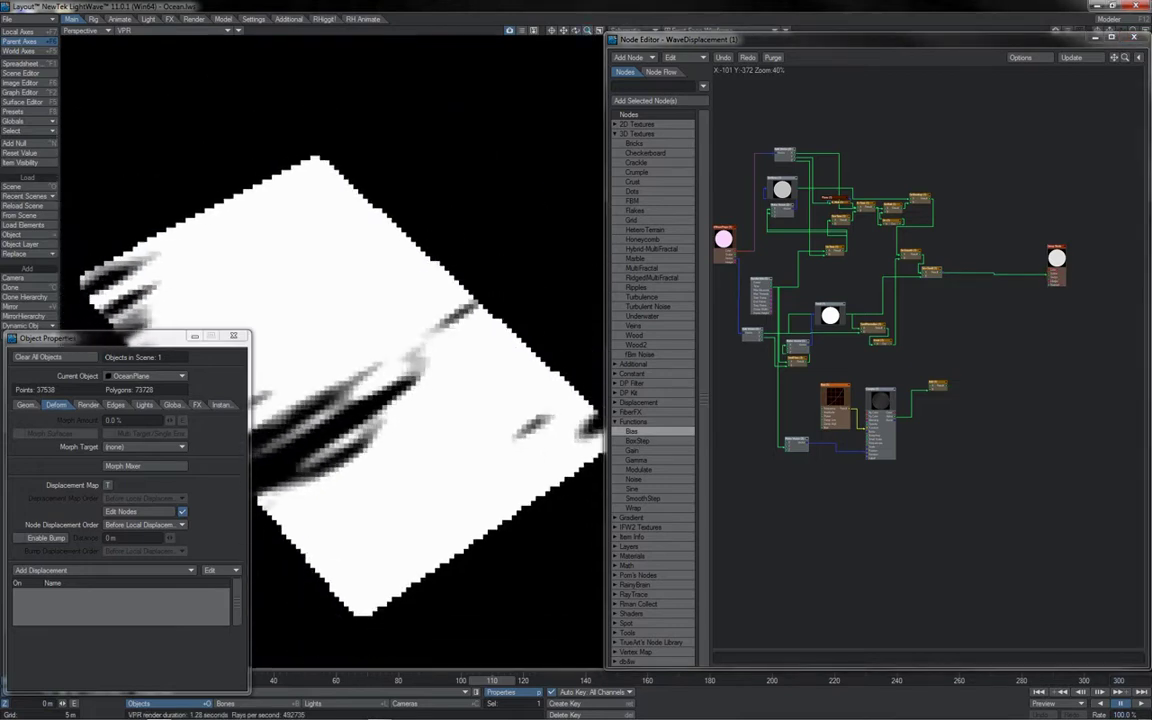
left_click_drag(575, 31, 575, 26)
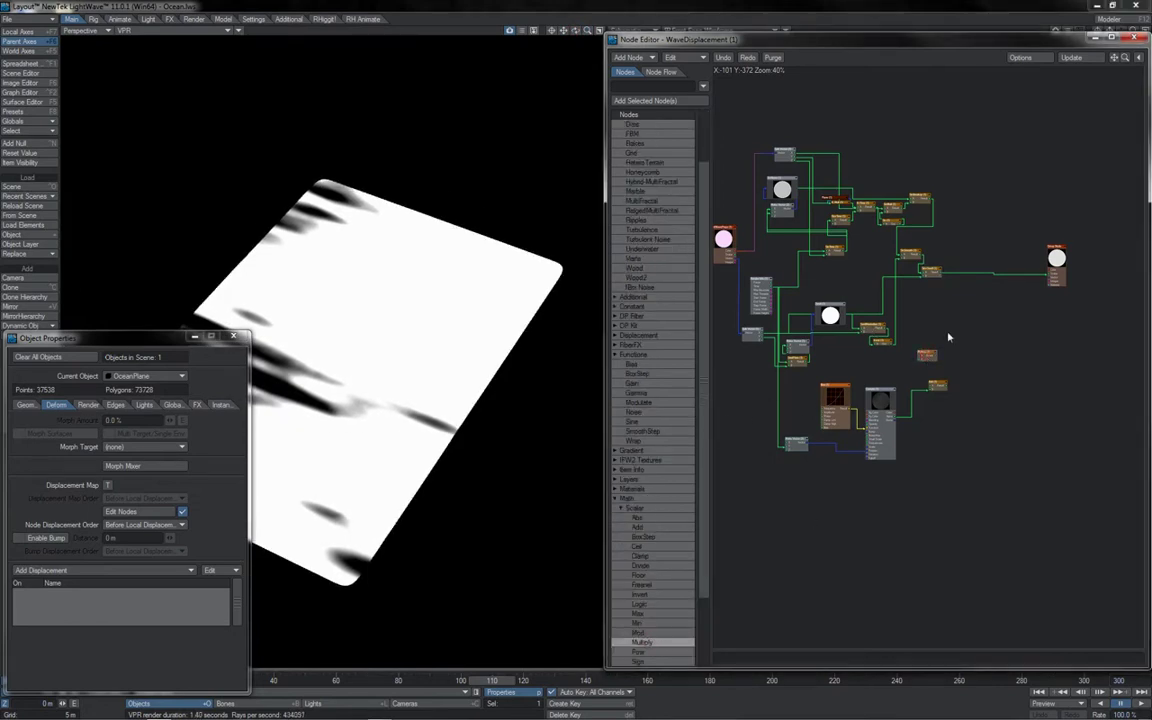
Insert a scalar Multiply between Sin+Swell and the compound's output with B set to 0.2, and inspect the plane in VPR
left_click_drag(937, 356, 1024, 293)
left_click_drag(575, 31, 576, 352)
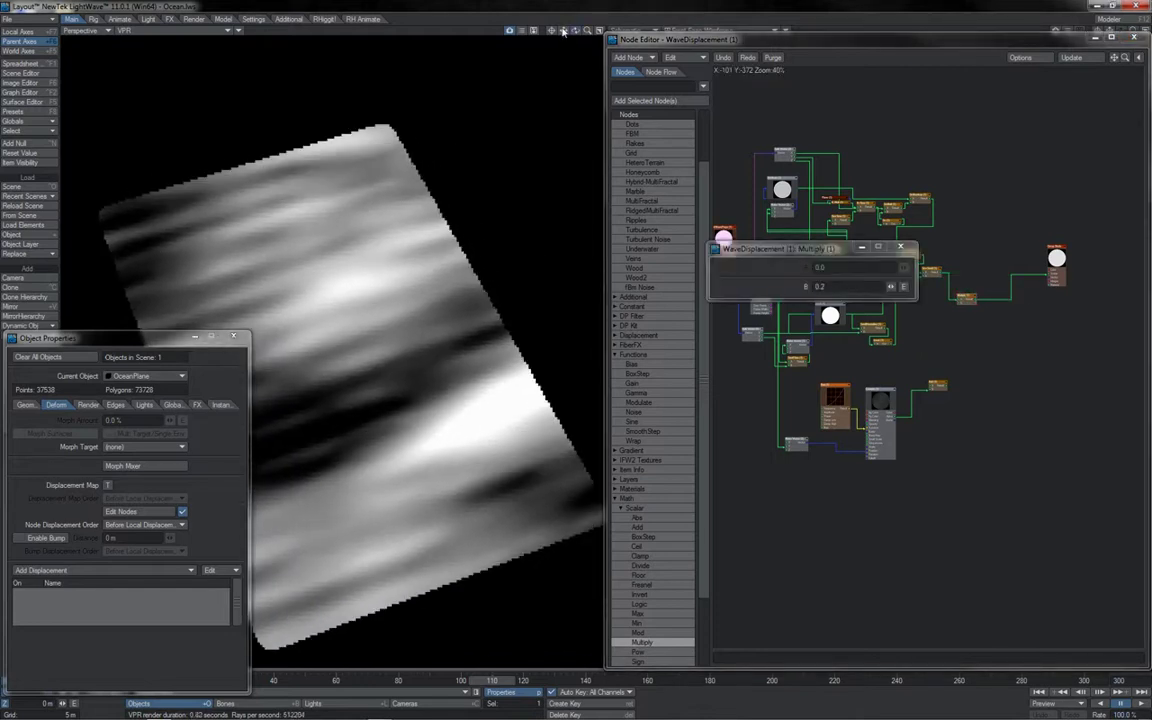
left_click_drag(563, 32, 576, 352)
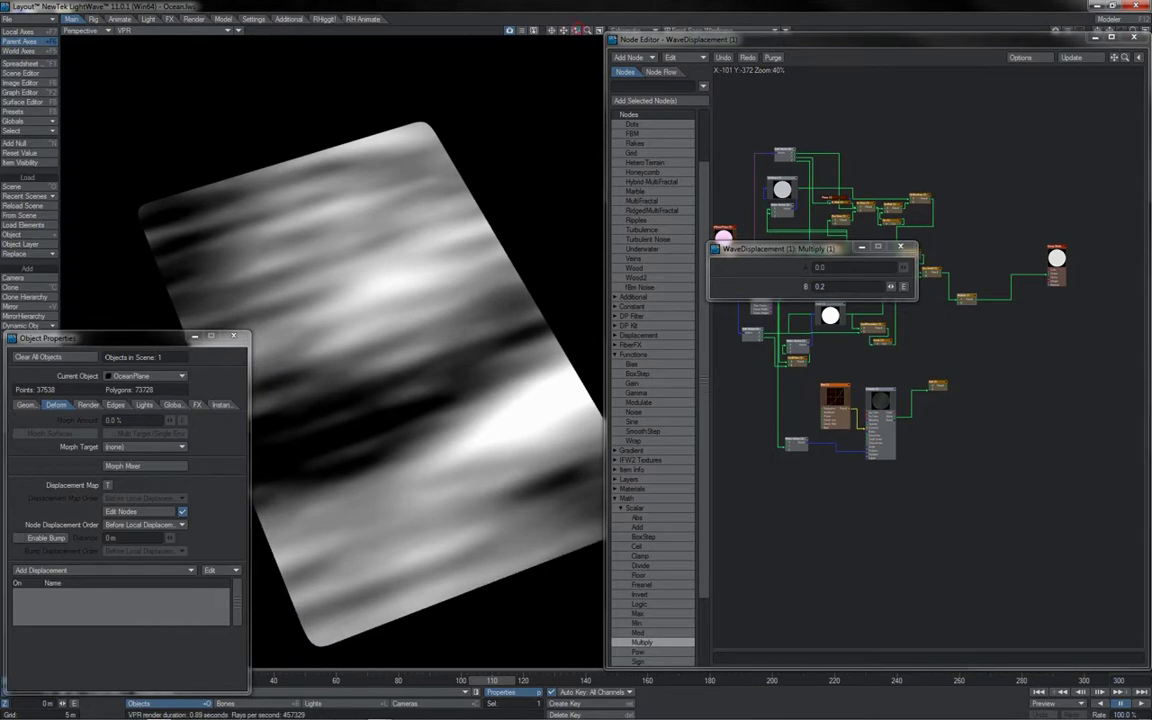
left_click_drag(576, 31, 526, 388)
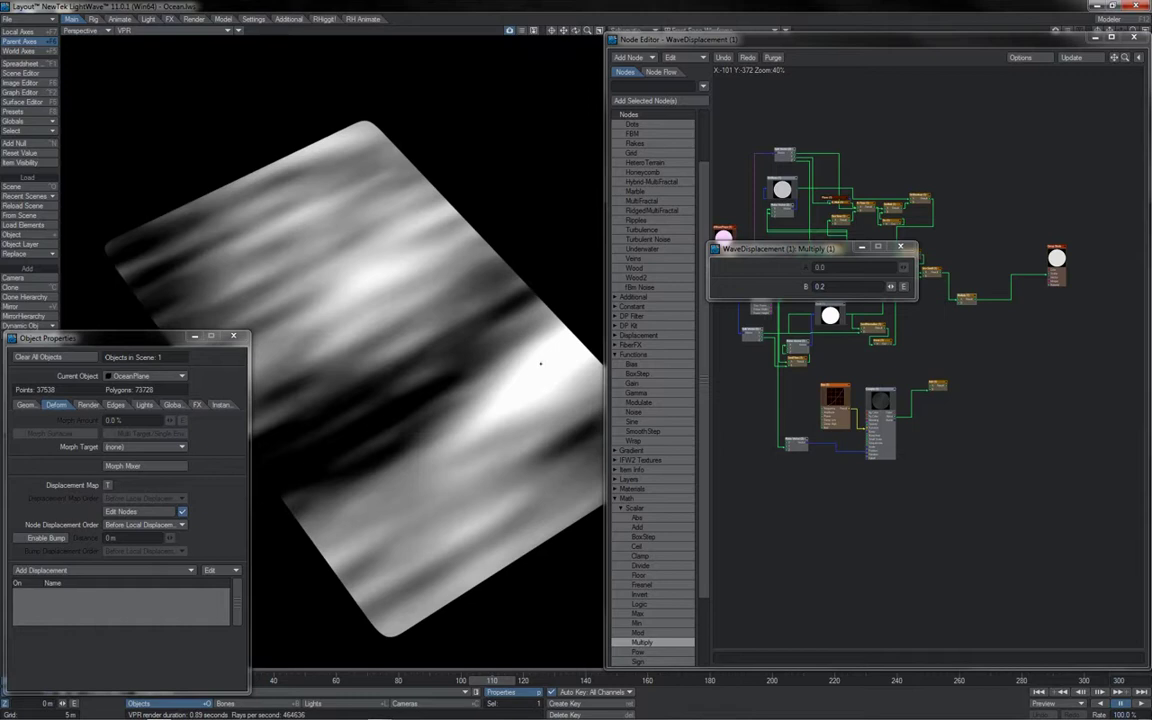
left_click(900, 247)
Add a vector Multiply node beside the Crumple and fill in its A vector, using 300 for X and Y
left_click_drag(1125, 58, 1104, 106)
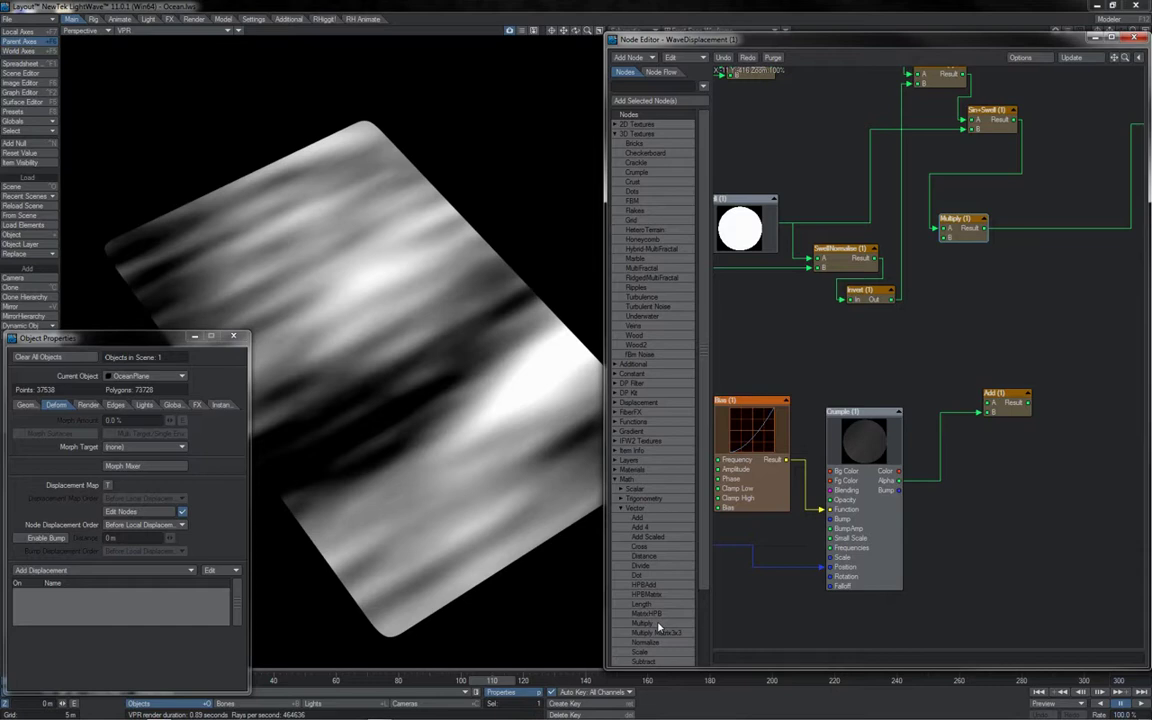
left_click_drag(658, 625, 783, 541)
double_click(873, 562)
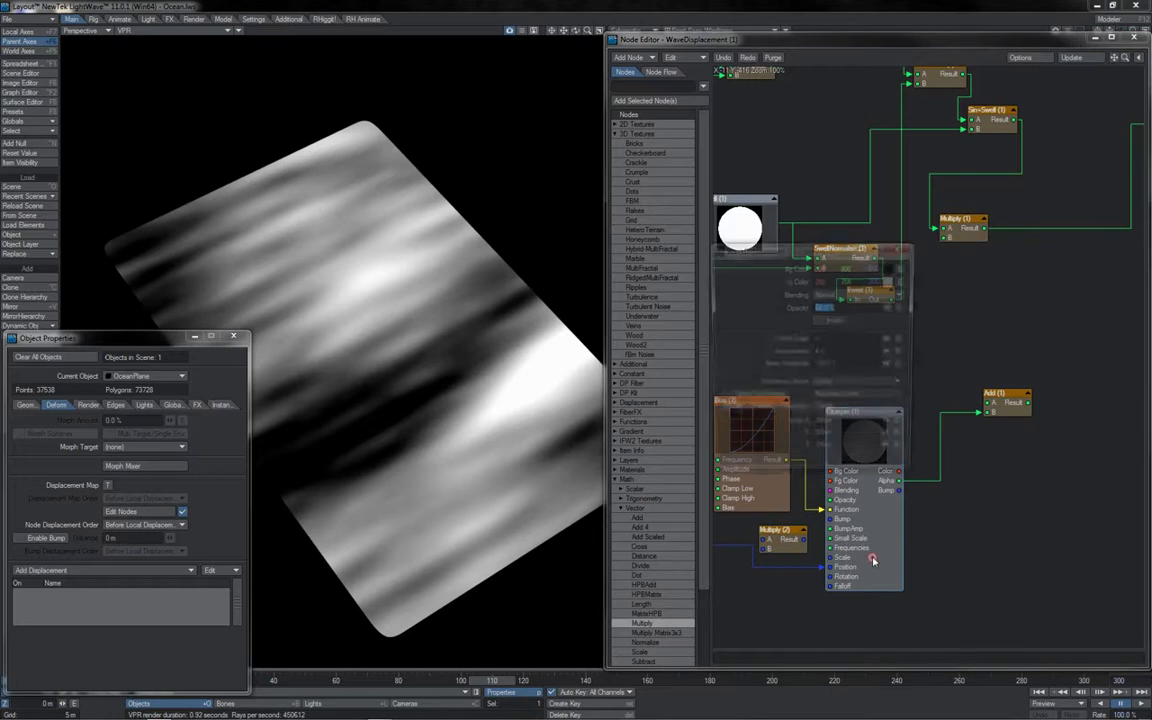
double_click(781, 533)
type("3")
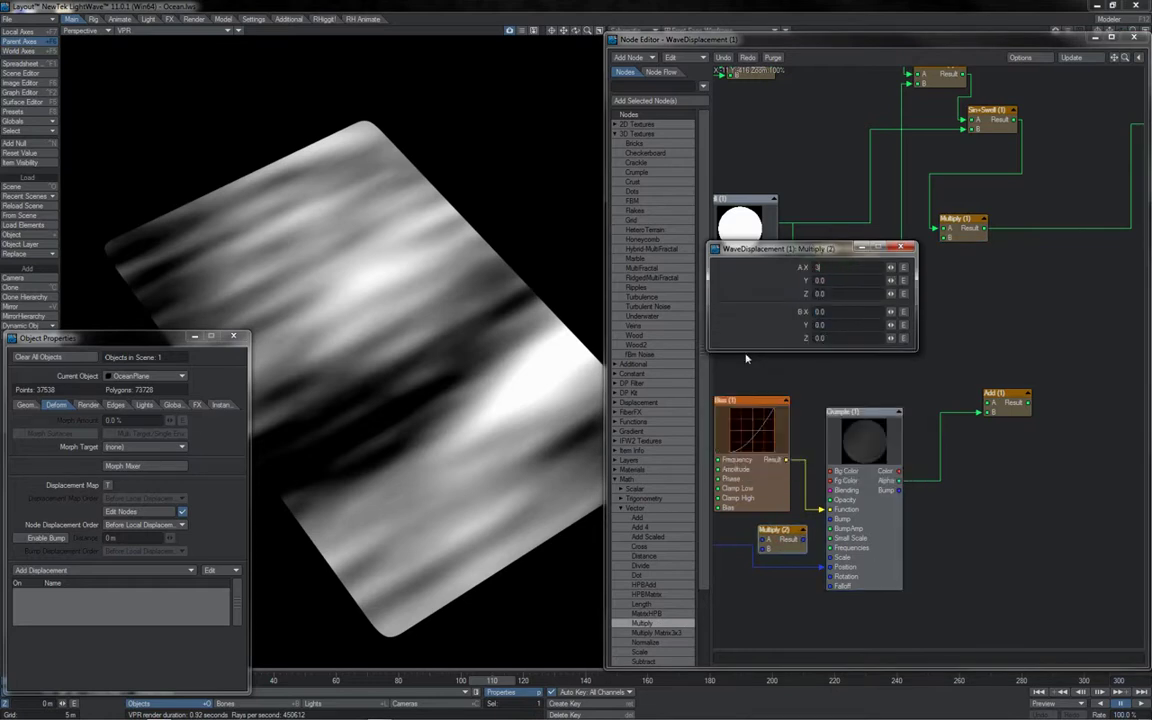
type("00")
key("Tab")
type("300")
key("Tab")
type("3")
left_click(901, 247)
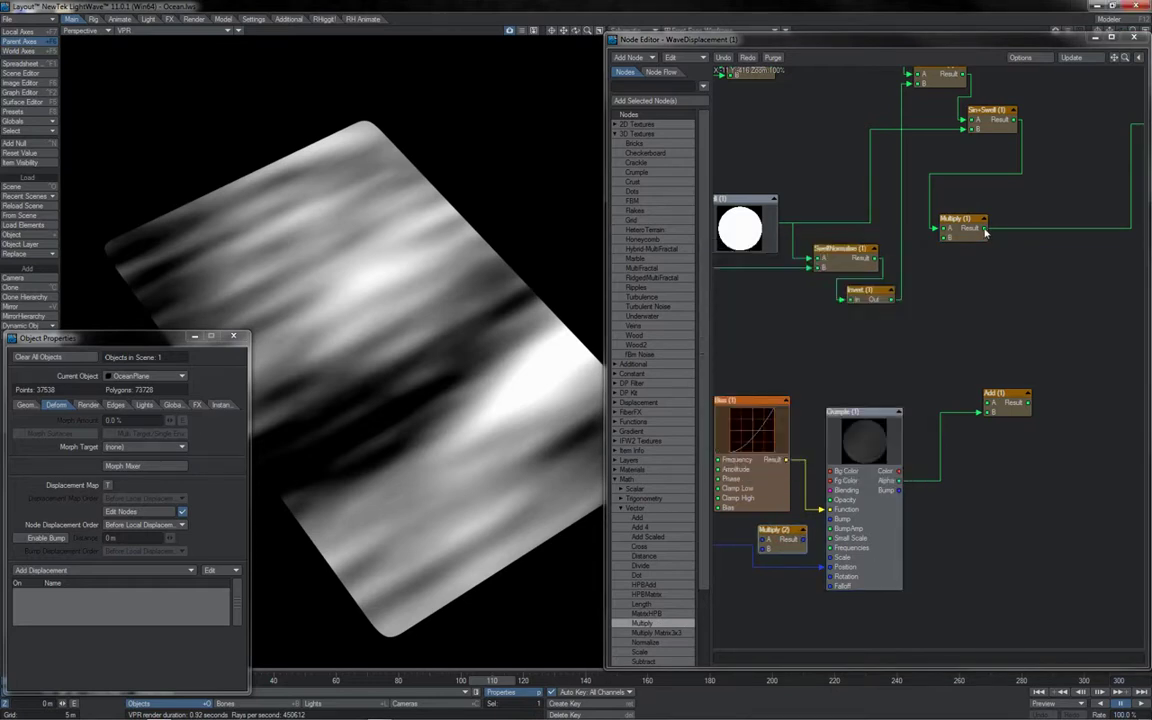
Wire the scalar Multiply through the vector Multiply into the Crumple's Scale, and route the Crumple's Alpha to the compound's Scalar output
left_click_drag(985, 229, 830, 557)
scroll(803, 458, "down", 3)
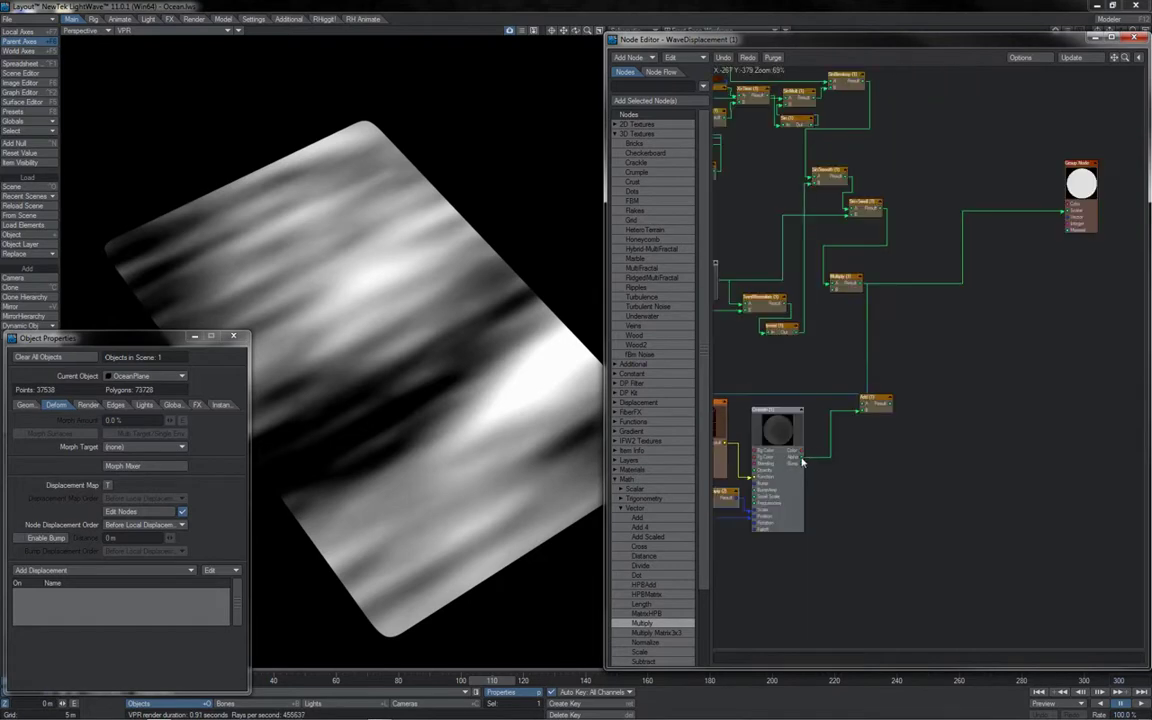
mouse_move(802, 462)
left_mouse_down()
mouse_move(928, 458)
mouse_move(1060, 224)
left_mouse_up()
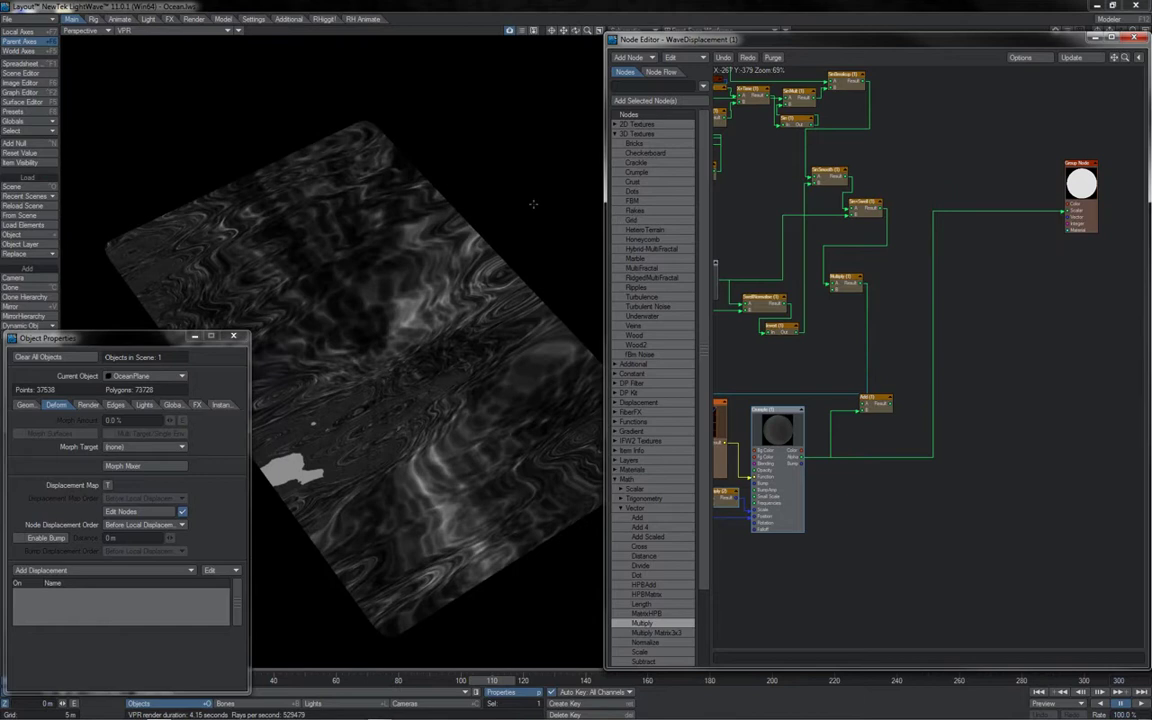
left_click_drag(586, 31, 605, 38)
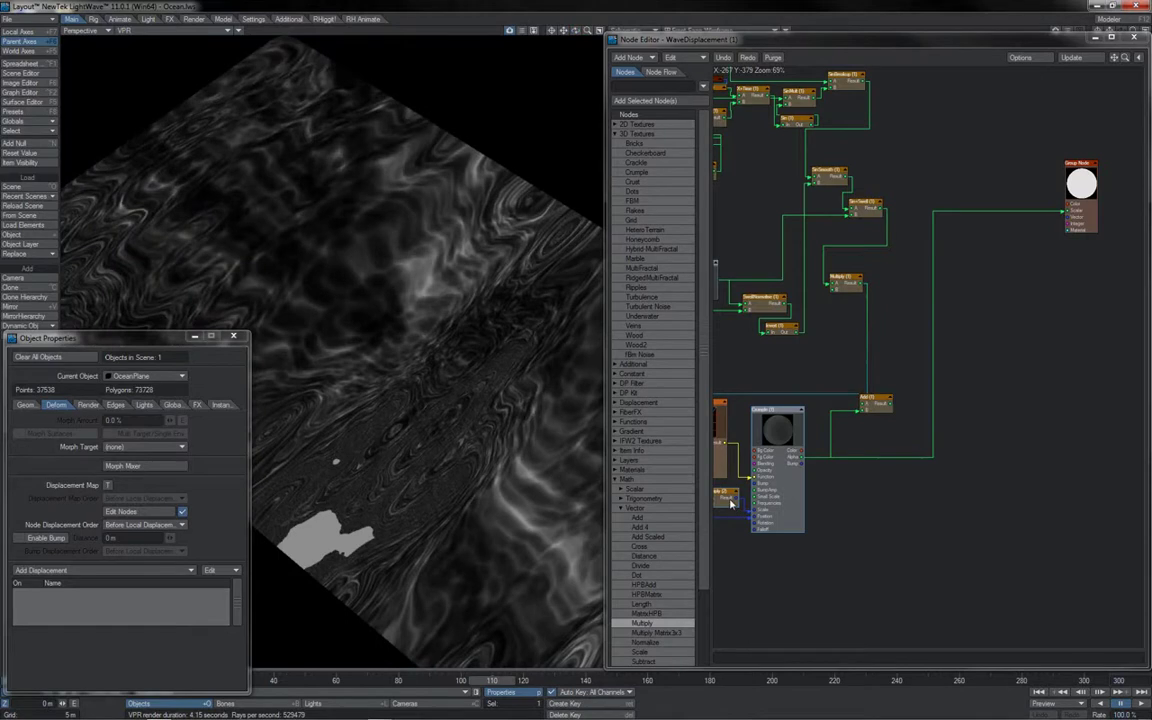
Set the scalar Multiply node's B value to 0.02
mouse_move(843, 289)
left_mouse_down()
mouse_move(833, 288)
mouse_move(857, 286)
left_mouse_up()
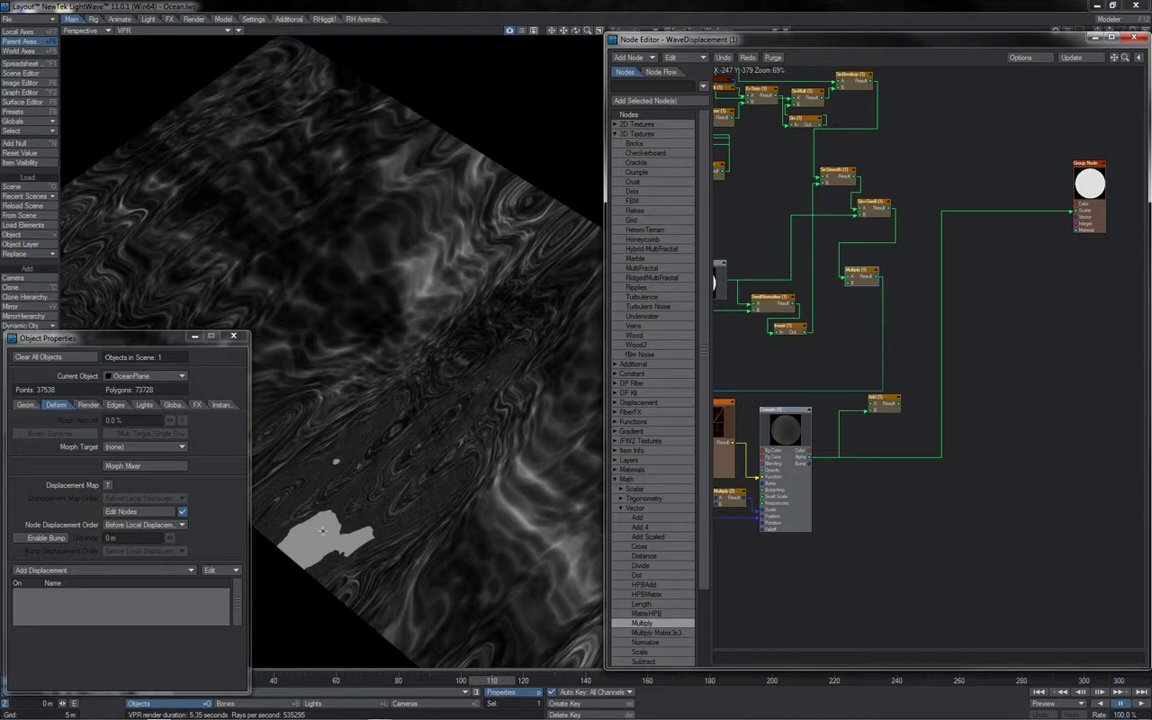
double_click(863, 284)
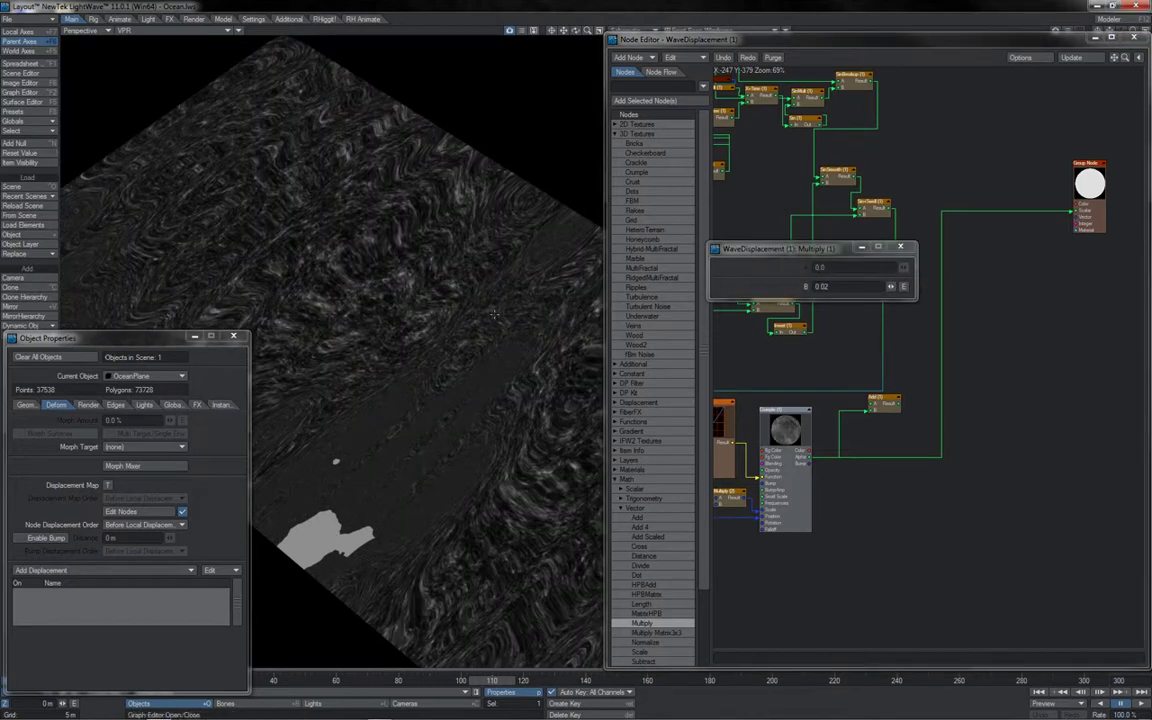
left_click(901, 247)
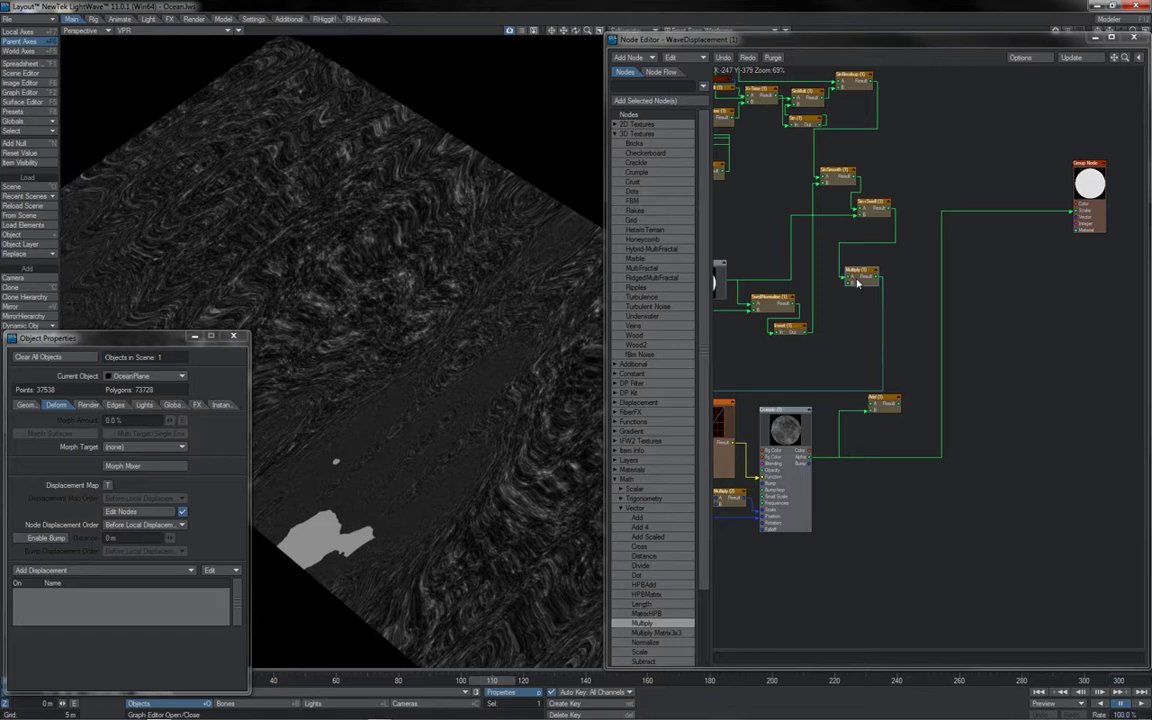
Add a Gradient node below the scalar Multiply and connect the Sin+Swell result to its Input
left_click_drag(857, 283, 861, 272)
left_click(616, 431)
double_click(638, 461)
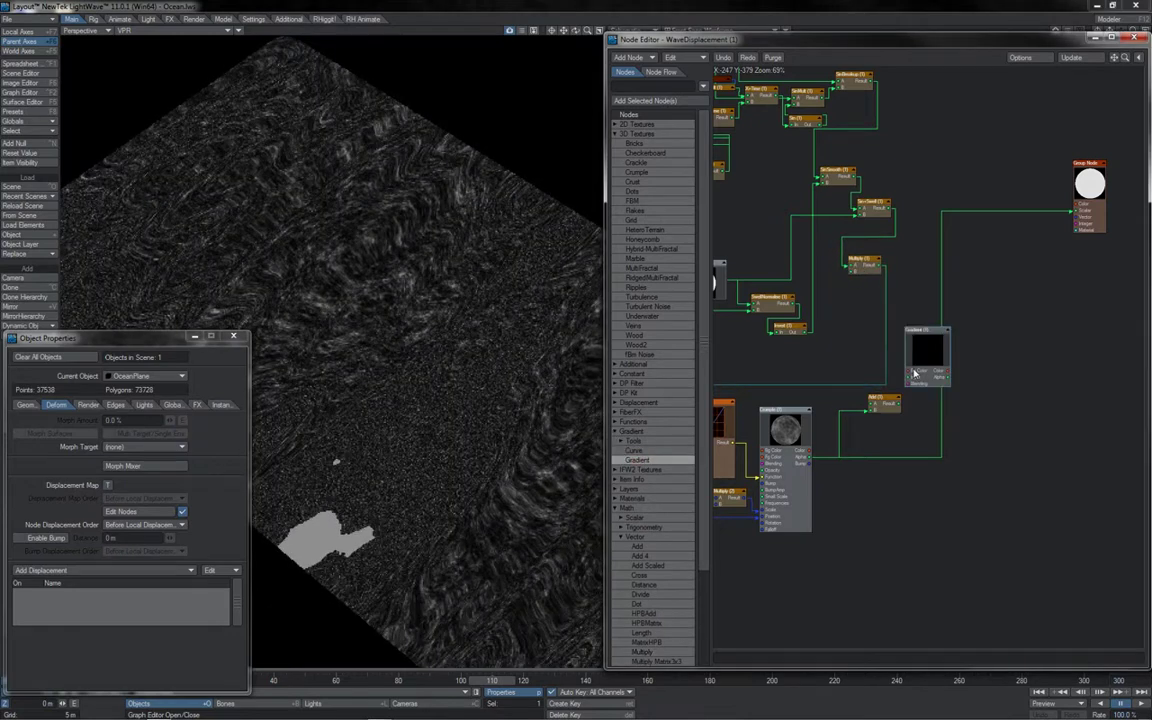
left_click_drag(918, 366, 903, 308)
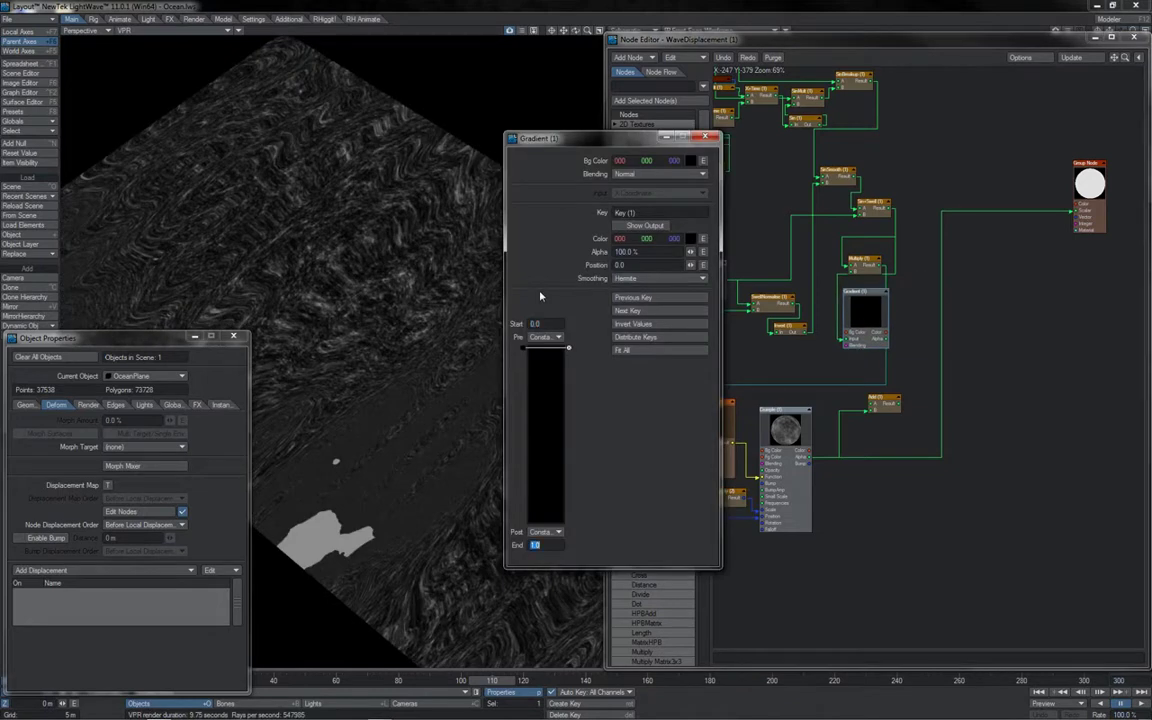
Set the Gradient's end to 7 and add a white key at position 7.0
type("7")
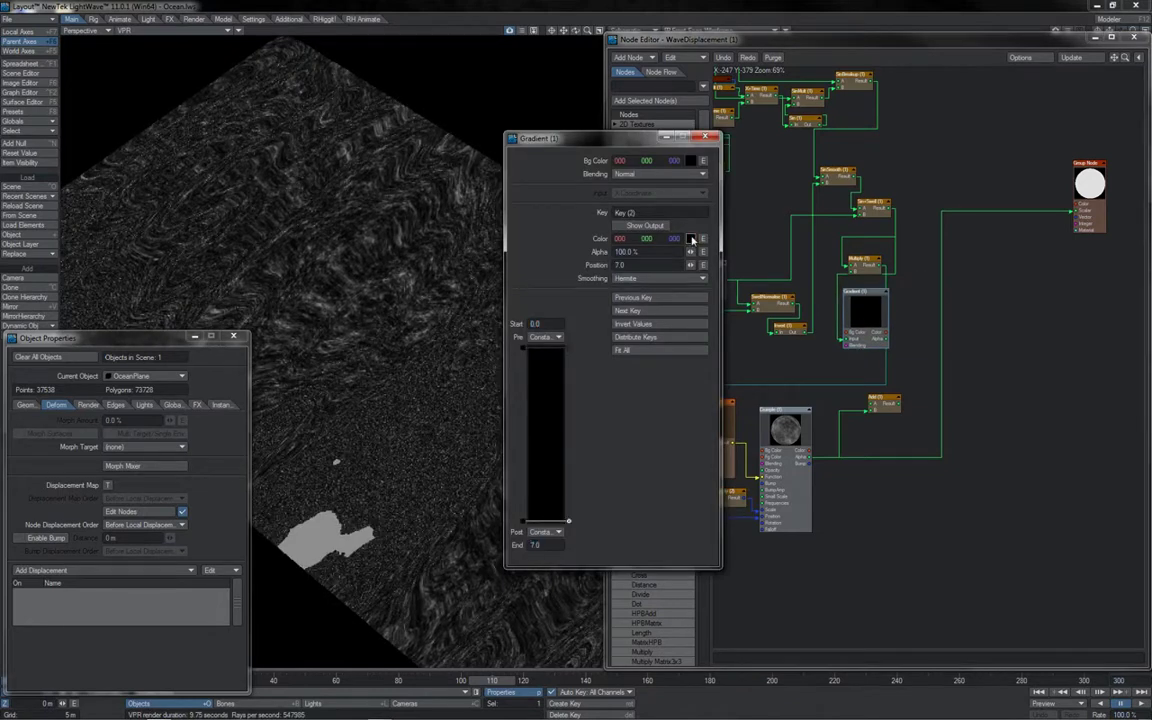
left_click(691, 239)
left_click(631, 248)
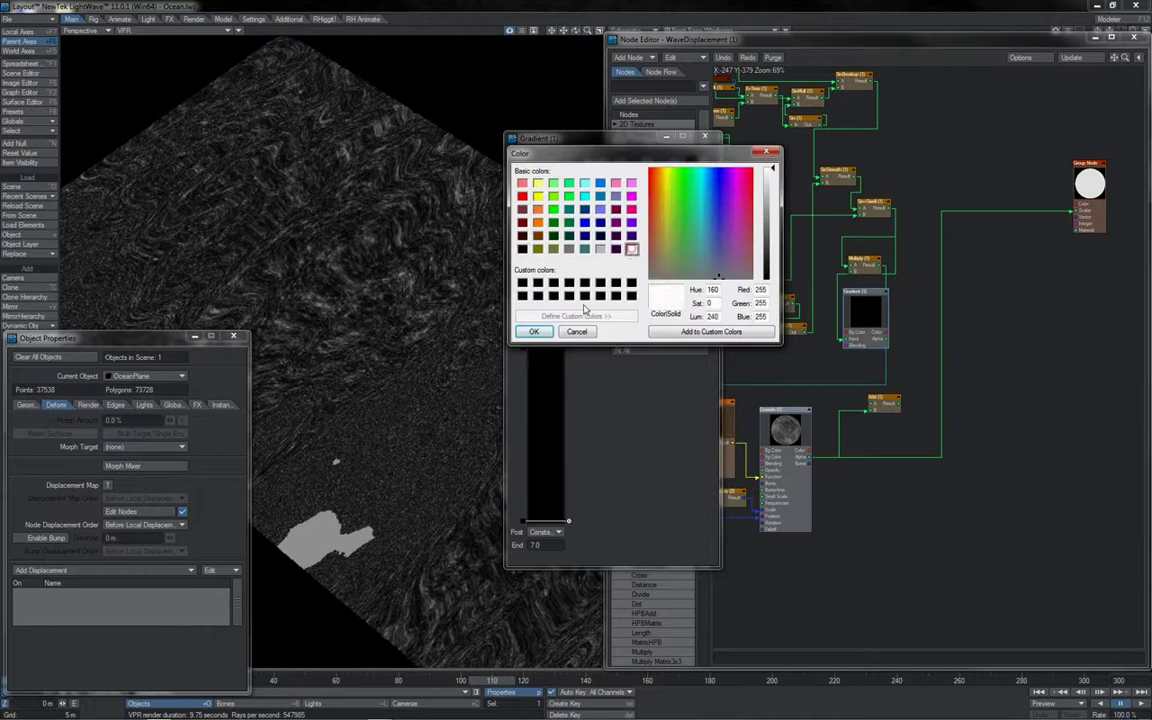
left_click(537, 328)
Route the Gradient's Color to the compound's Scalar output and lighten the color of the Gradient's first key
left_click_drag(884, 332, 1080, 213)
left_click_drag(598, 140, 785, 135)
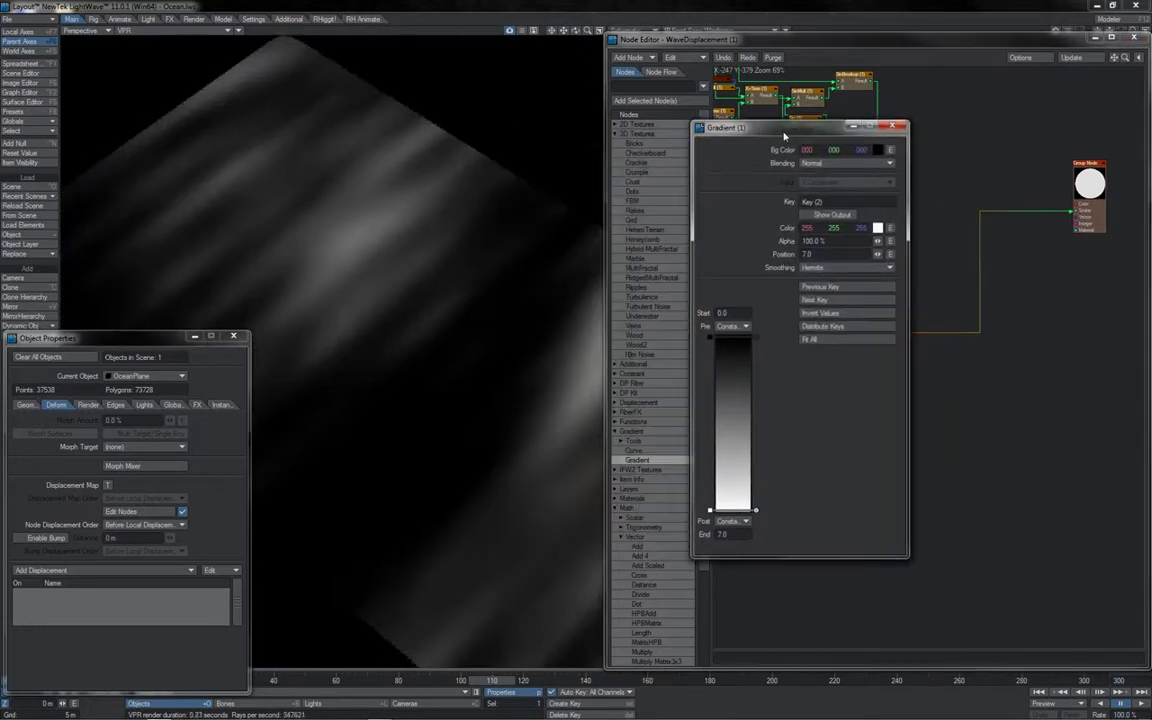
left_click(711, 338)
left_click(878, 230)
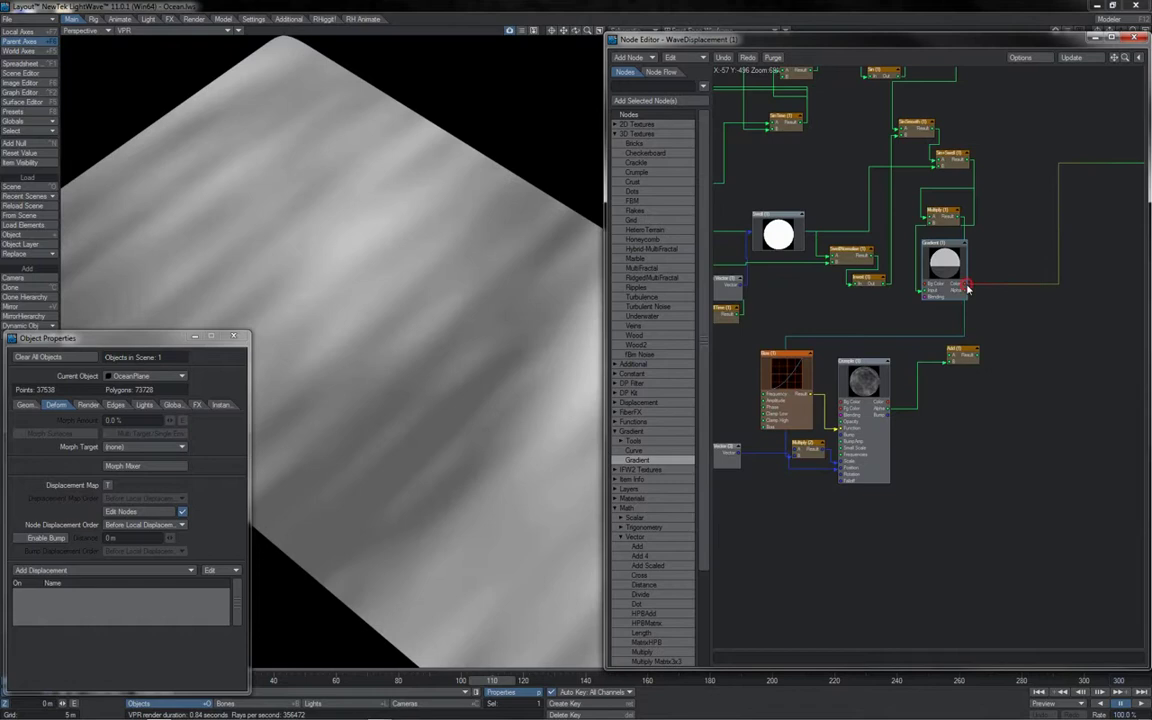
Connect the Gradient's Color to the vector Multiply's B input and preview the Crumple's Alpha through the compound's Scalar output
left_click_drag(967, 287, 804, 455)
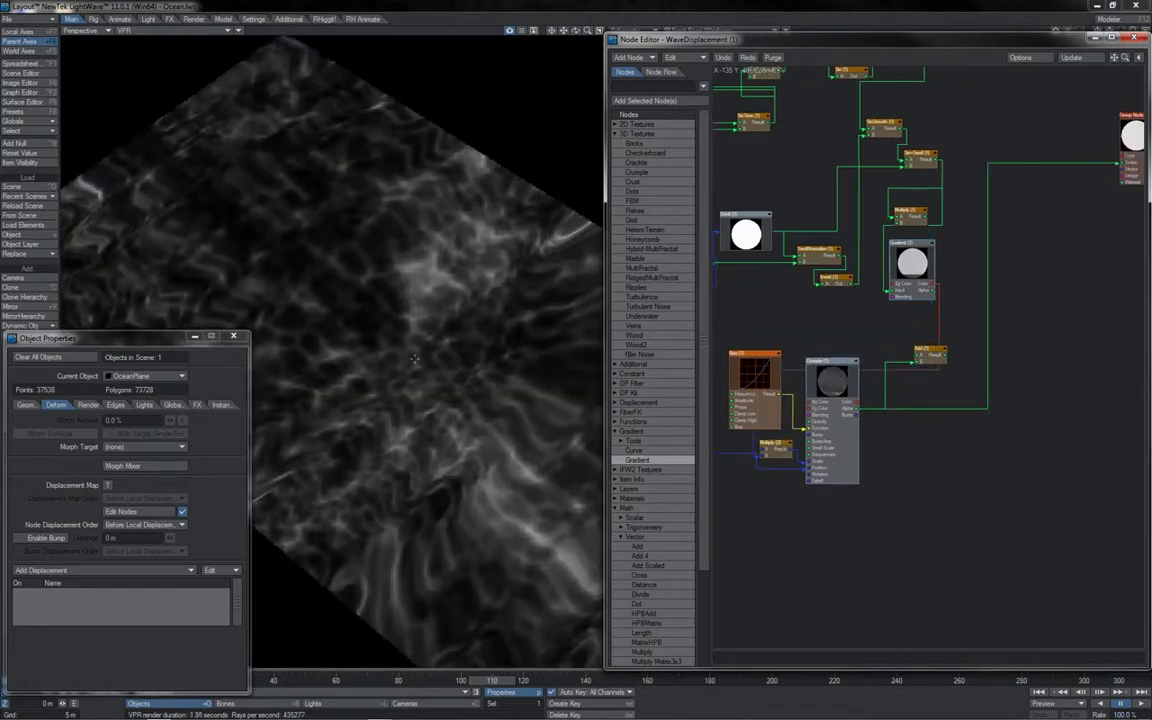
mouse_move(575, 31)
left_mouse_down()
mouse_move(555, 50)
mouse_move(576, 33)
left_mouse_up()
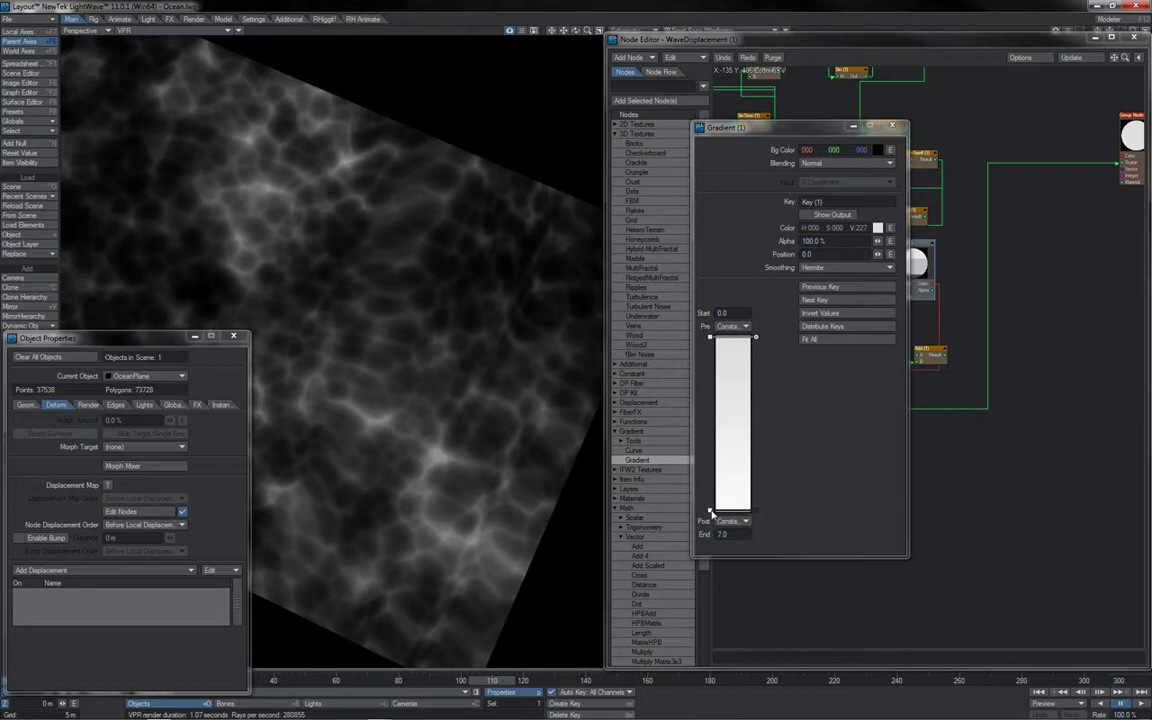
Move the Gradient's white key to position 6.4914 and check the Crumple pattern from another angle
left_click(711, 510)
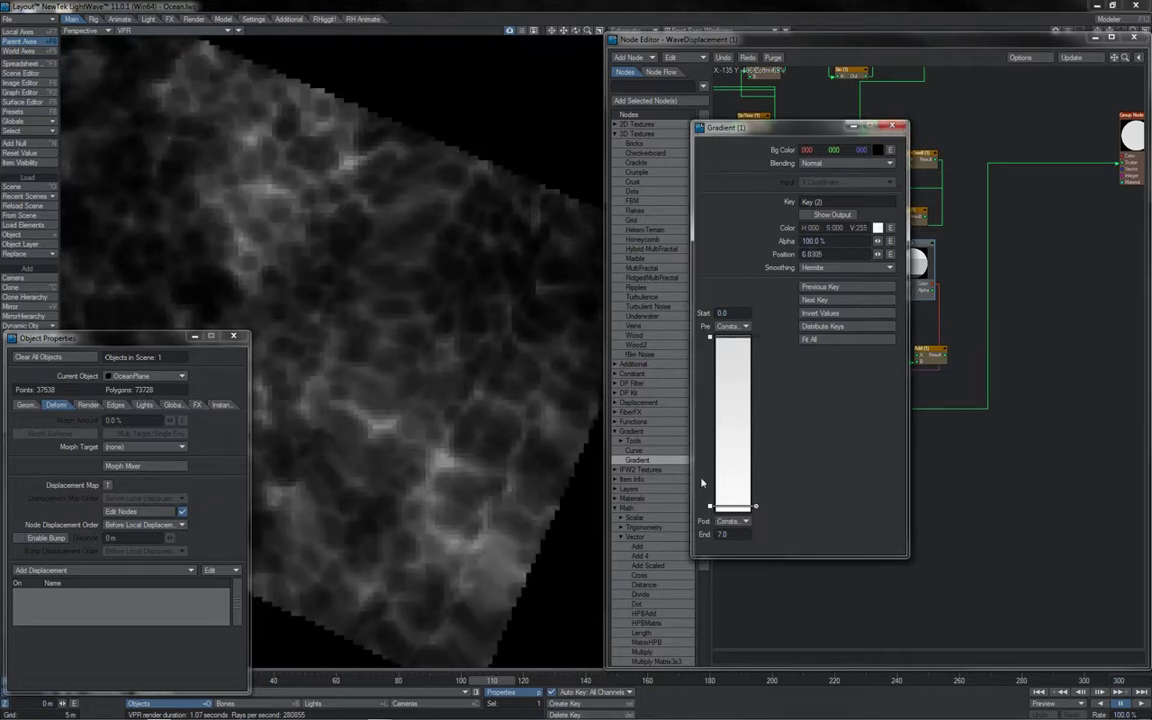
mouse_move(711, 507)
left_mouse_down()
mouse_move(707, 398)
mouse_move(710, 497)
left_mouse_up()
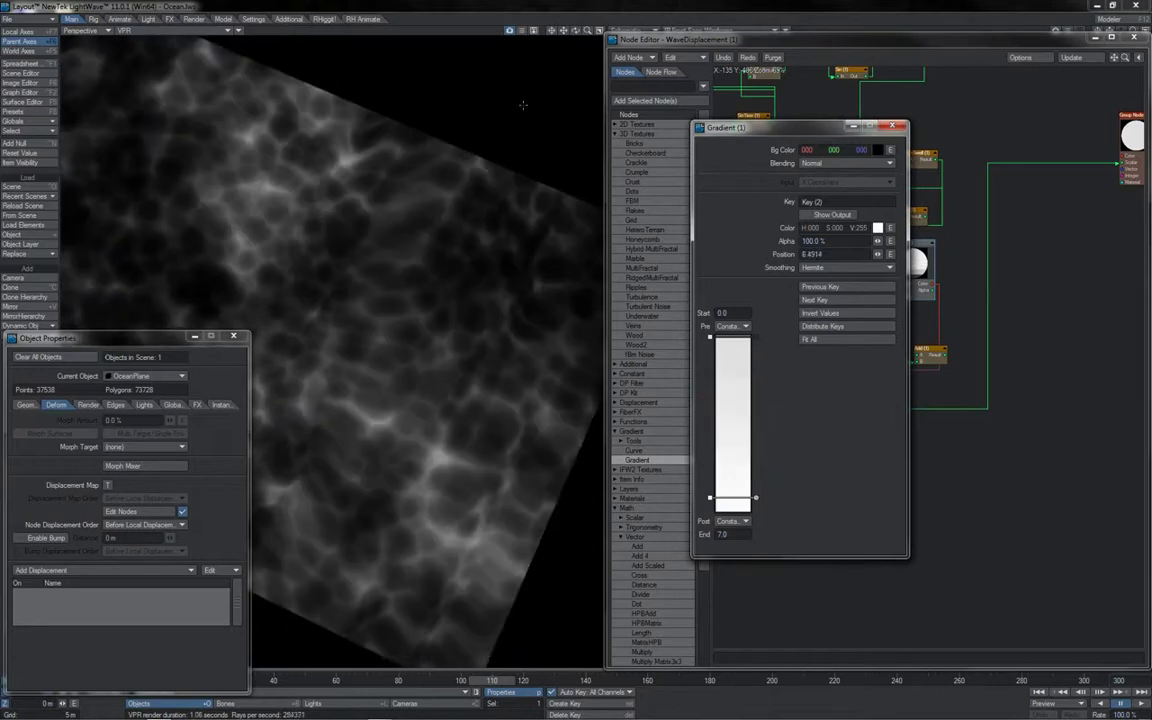
mouse_move(576, 31)
left_mouse_down()
mouse_move(605, 28)
mouse_move(609, 14)
mouse_move(588, 20)
left_mouse_up()
left_click(892, 125)
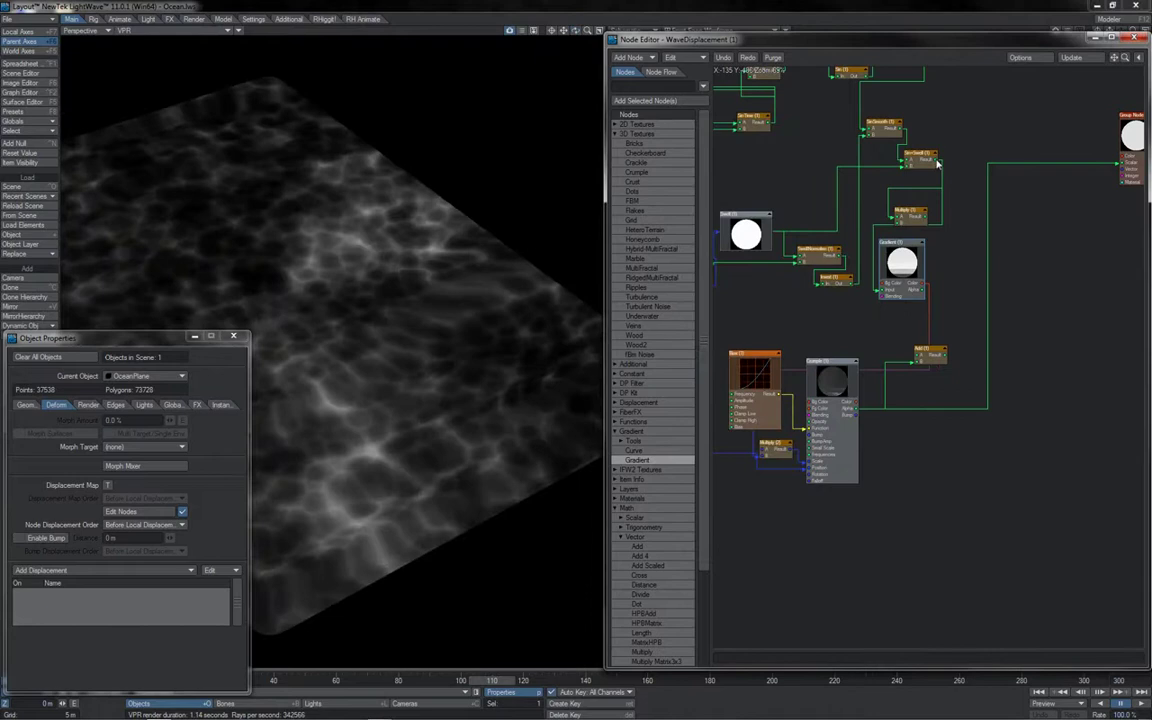
Wire the Sin+Swell result into the Add node's A input and play a preview of the animated Crumple pattern
left_click_drag(937, 163, 933, 362)
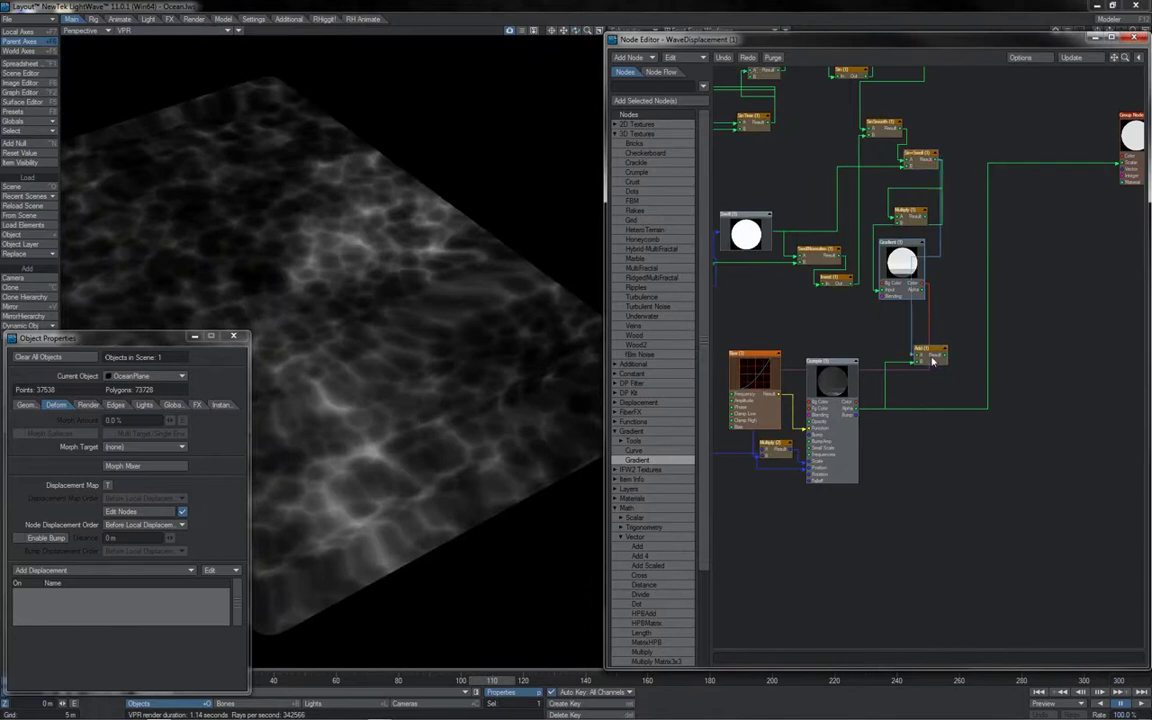
left_click(932, 360)
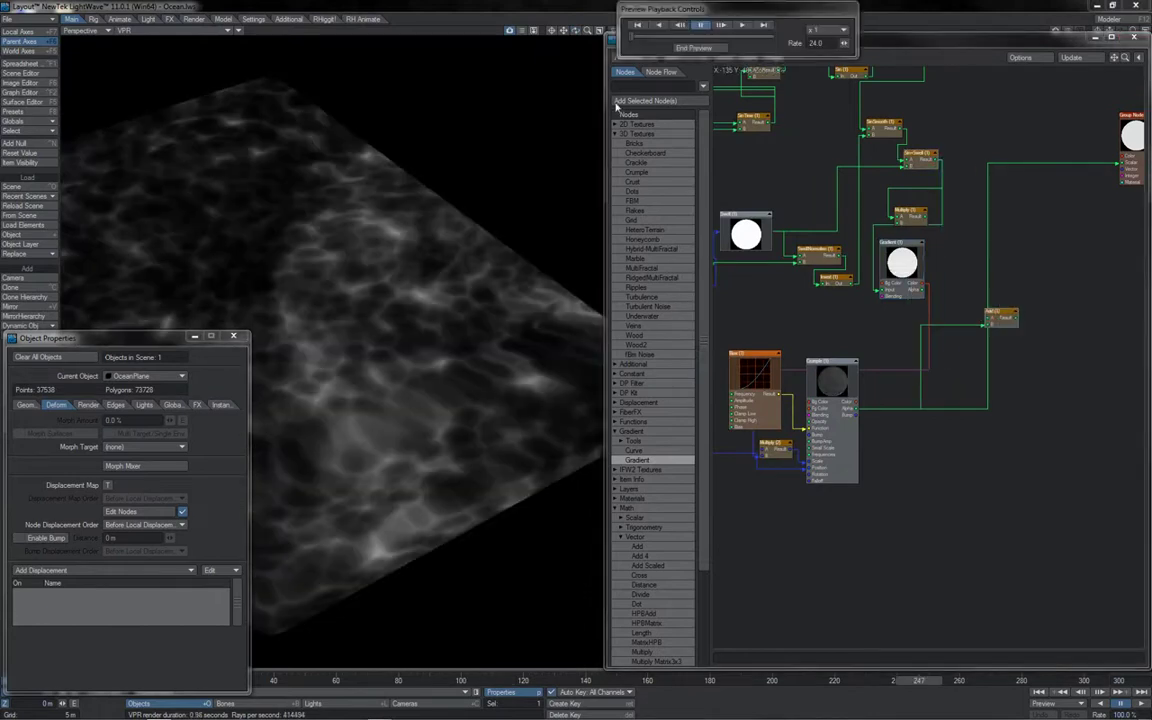
left_click(745, 25)
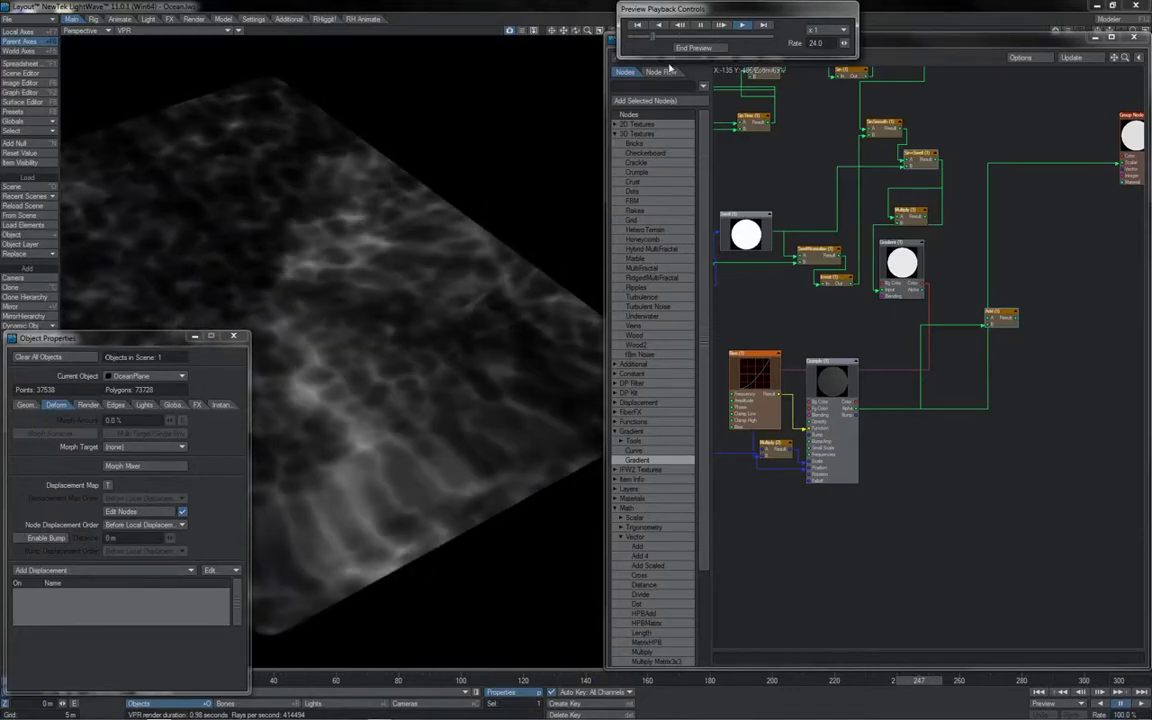
left_click(686, 47)
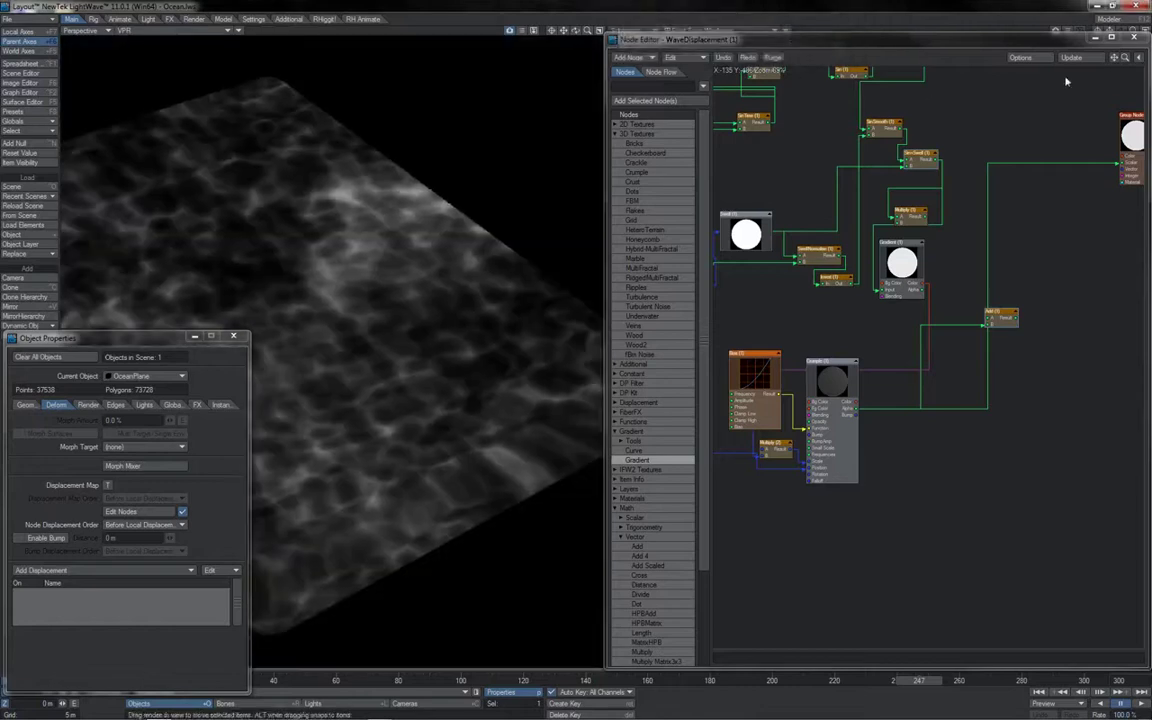
Move the GetWaveProps node slightly away from the Render Info node
left_click_drag(1114, 57, 1150, 111)
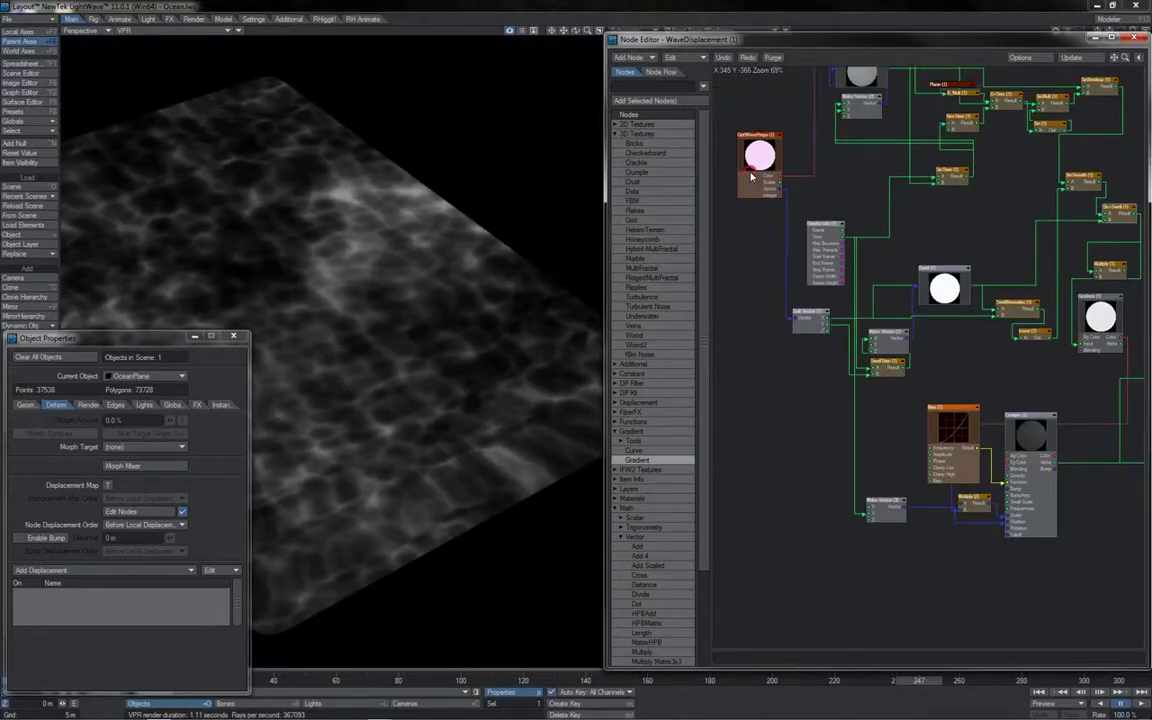
left_click_drag(752, 177, 746, 183)
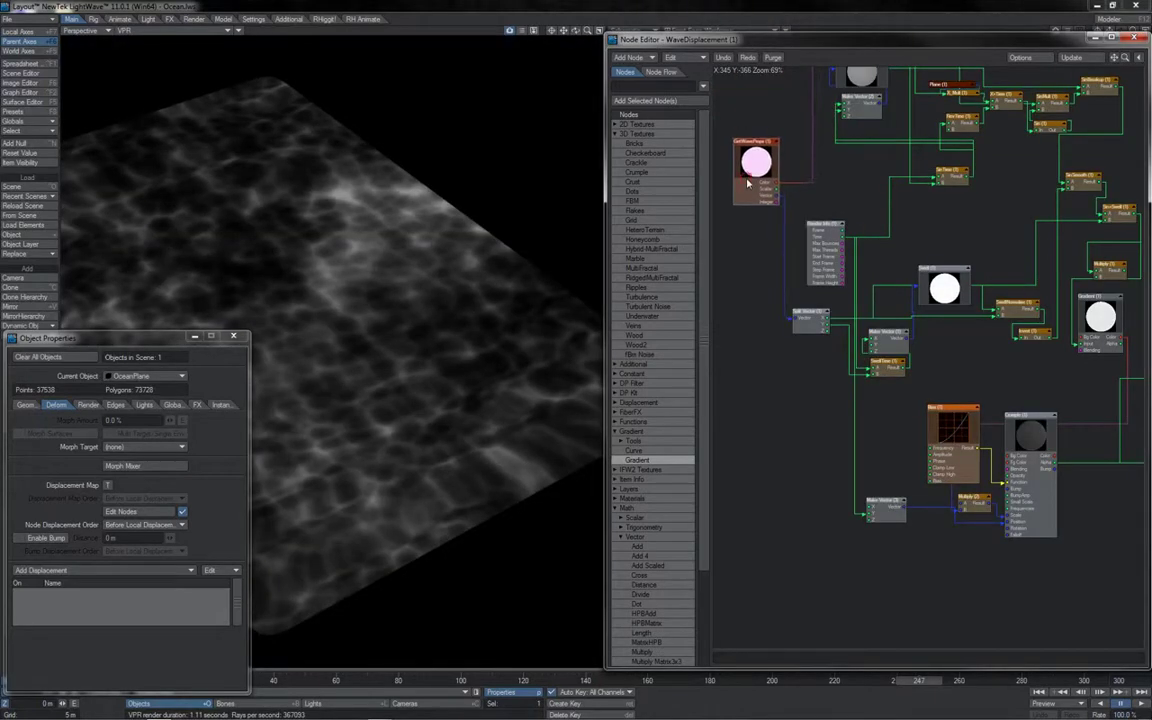